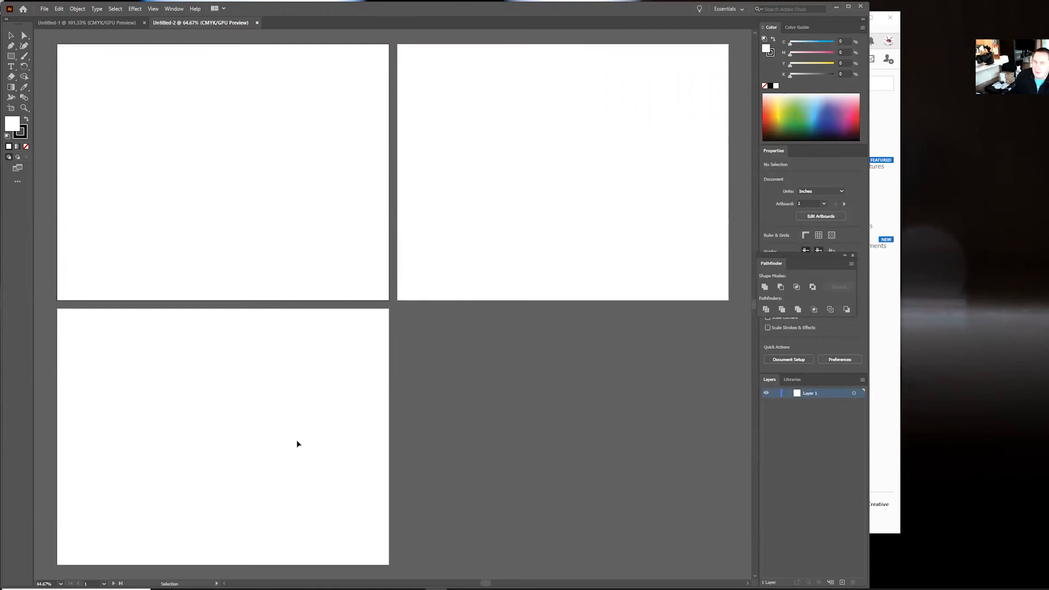
- Add the text "USED BOOK CAFE" on the first artboard and set its font to Playfair Display
{"action": "left_click", "coordinate": [12, 67]}
{"action": "left_click", "coordinate": [148, 125]}
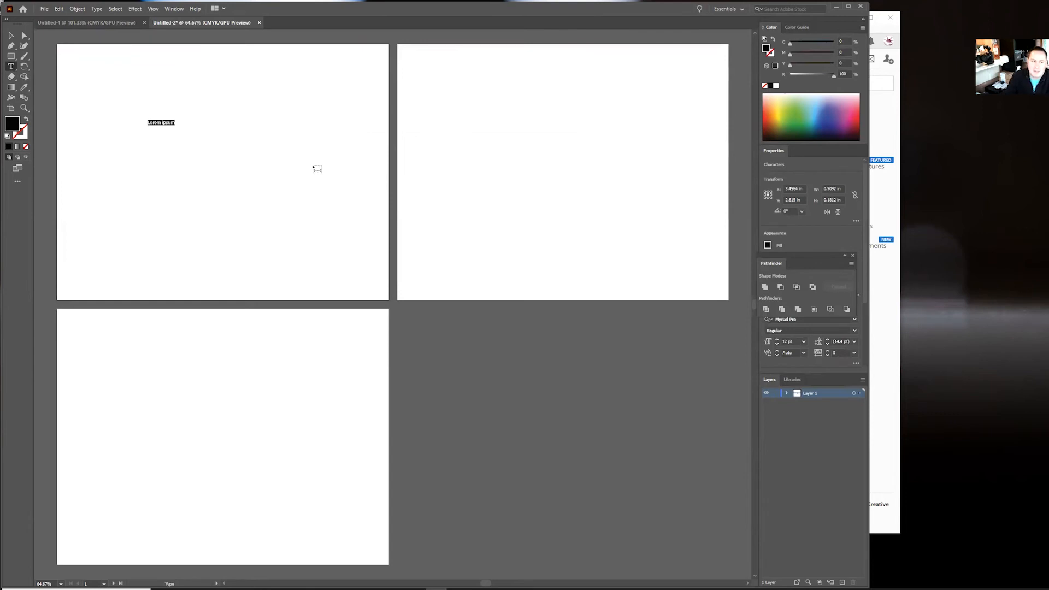
{"action": "type", "text": "us"}
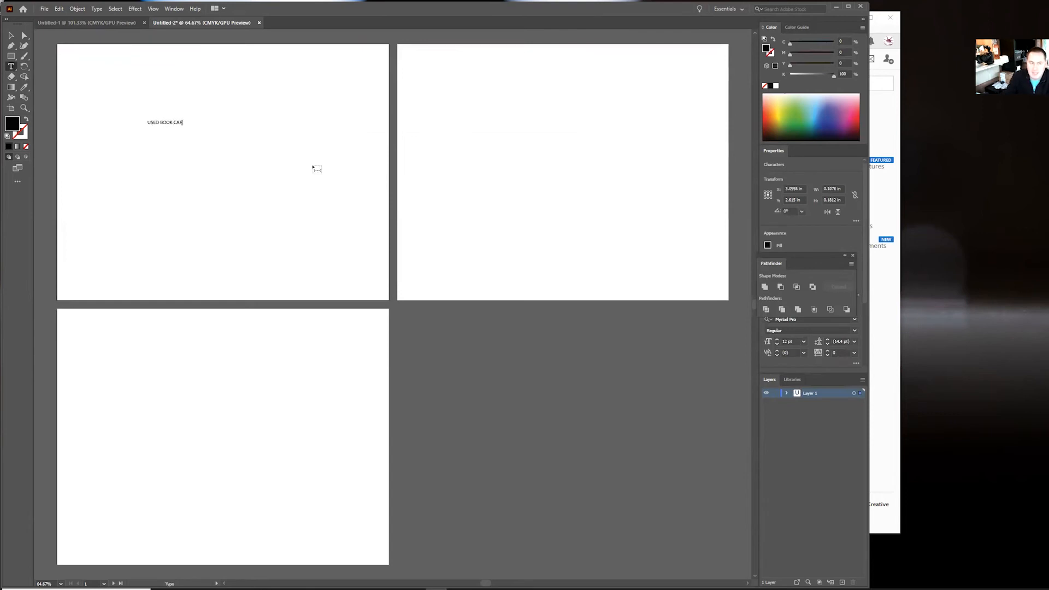
{"action": "key", "text": "ctrl+a"}
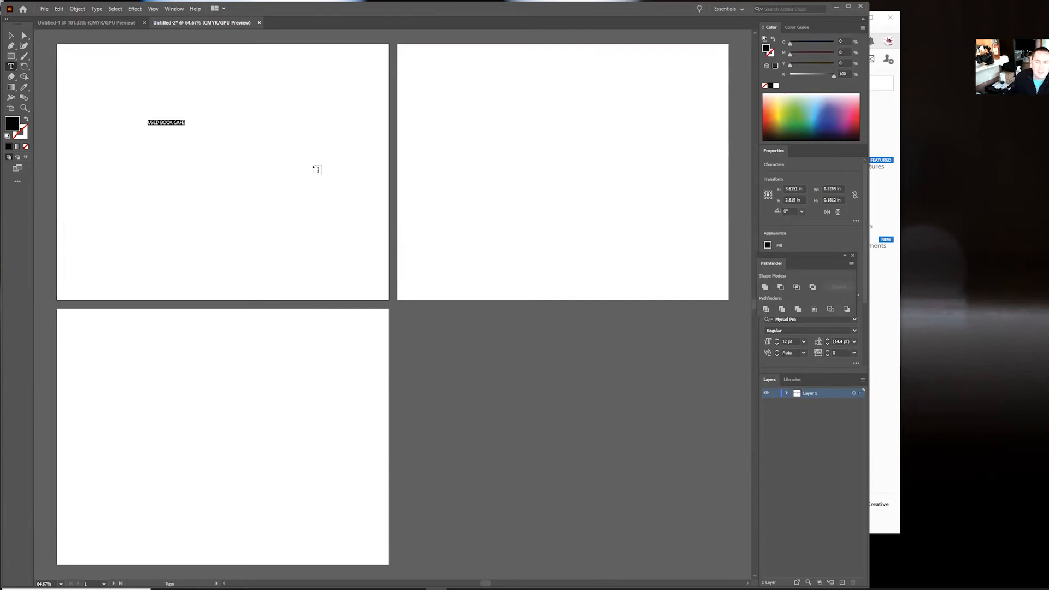
{"action": "left_click", "coordinate": [855, 320]}
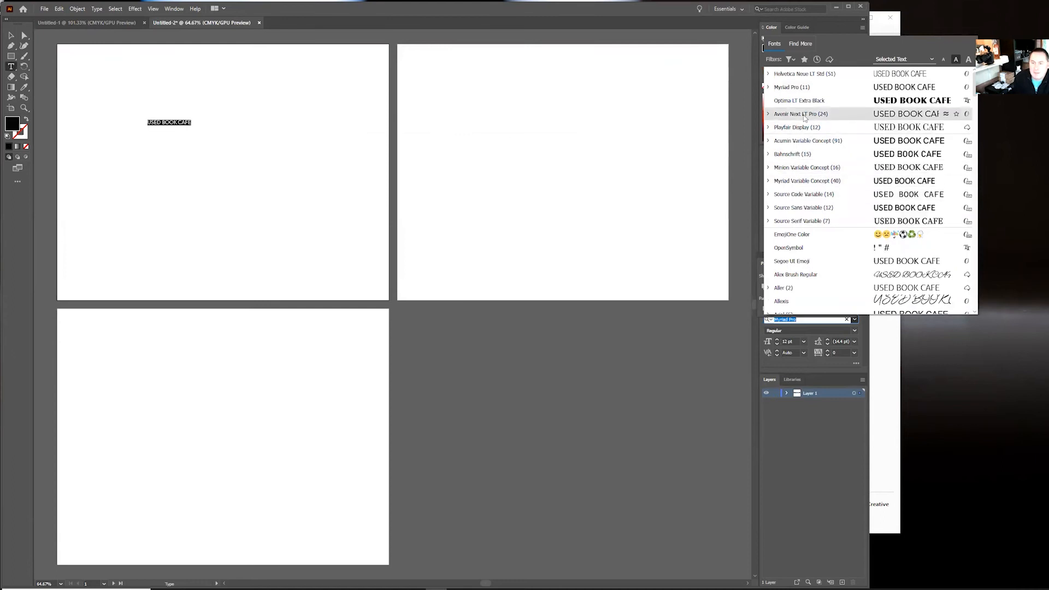
{"action": "left_click", "coordinate": [795, 125]}
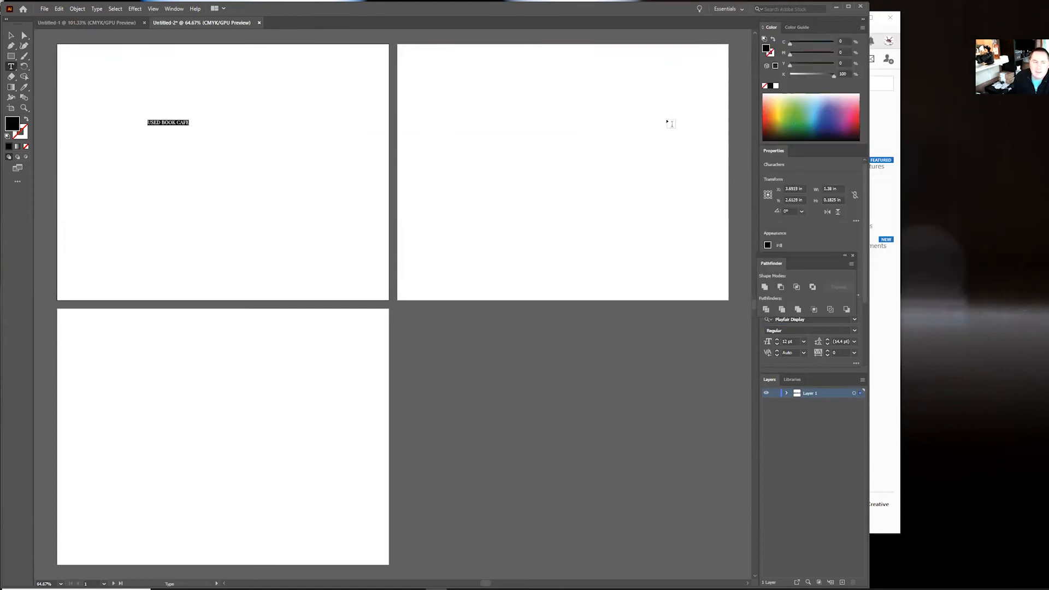
- Enlarge the text to about 54 pt and place it near the middle of the first artboard
{"action": "left_click", "coordinate": [11, 36]}
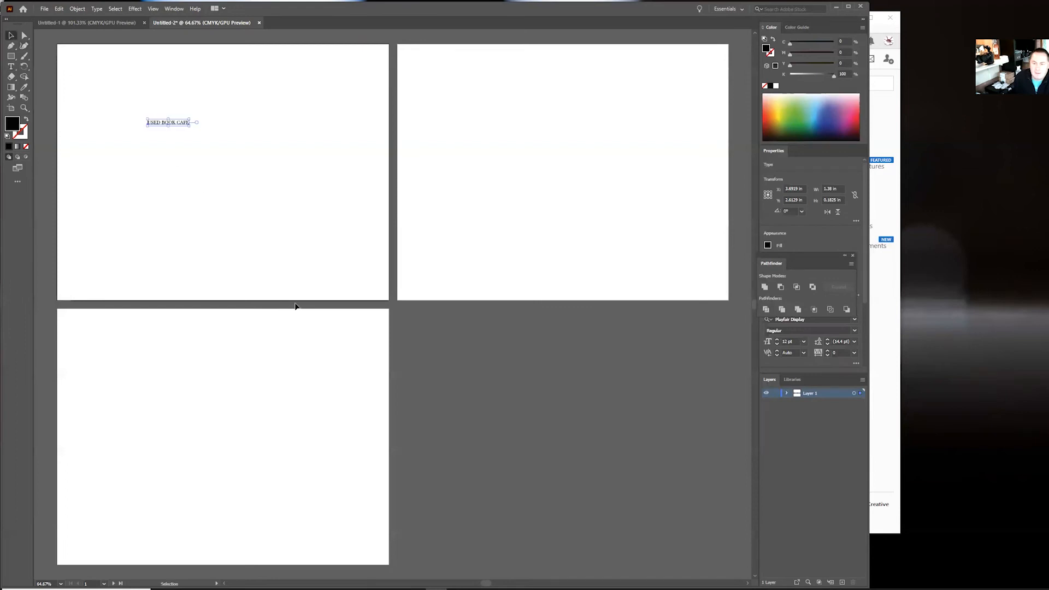
{"action": "left_click_drag", "start_coordinate": [189, 126], "coordinate": [335, 187]}
{"action": "left_click_drag", "start_coordinate": [286, 135], "coordinate": [259, 193]}
{"action": "left_click", "coordinate": [236, 110]}
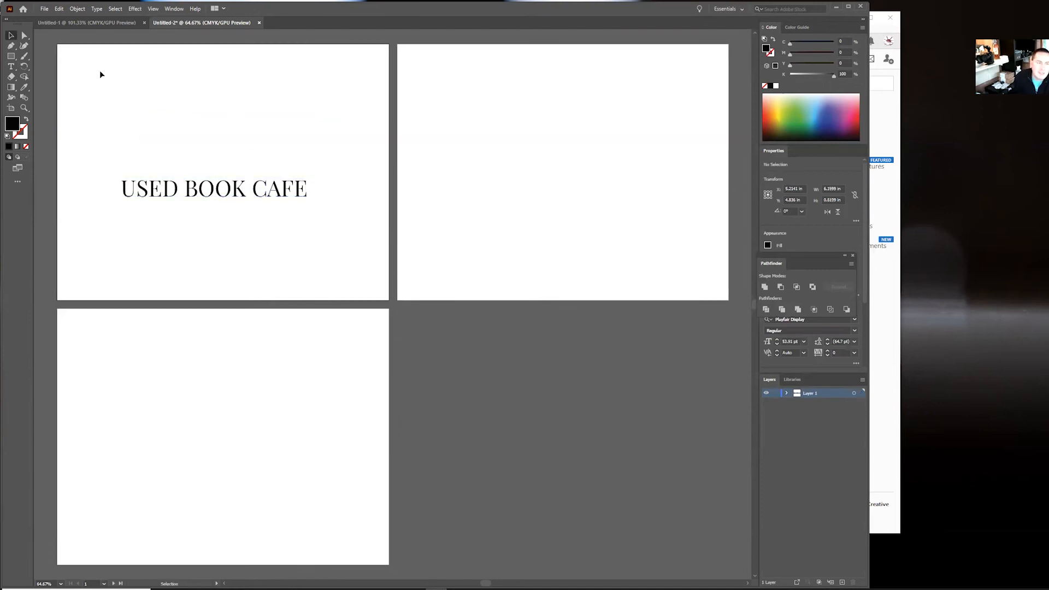
- Draw a black upright rectangle about 1.65 in wide and 2.54 in tall above the text
{"action": "left_click", "coordinate": [11, 48]}
{"action": "left_click", "coordinate": [11, 57]}
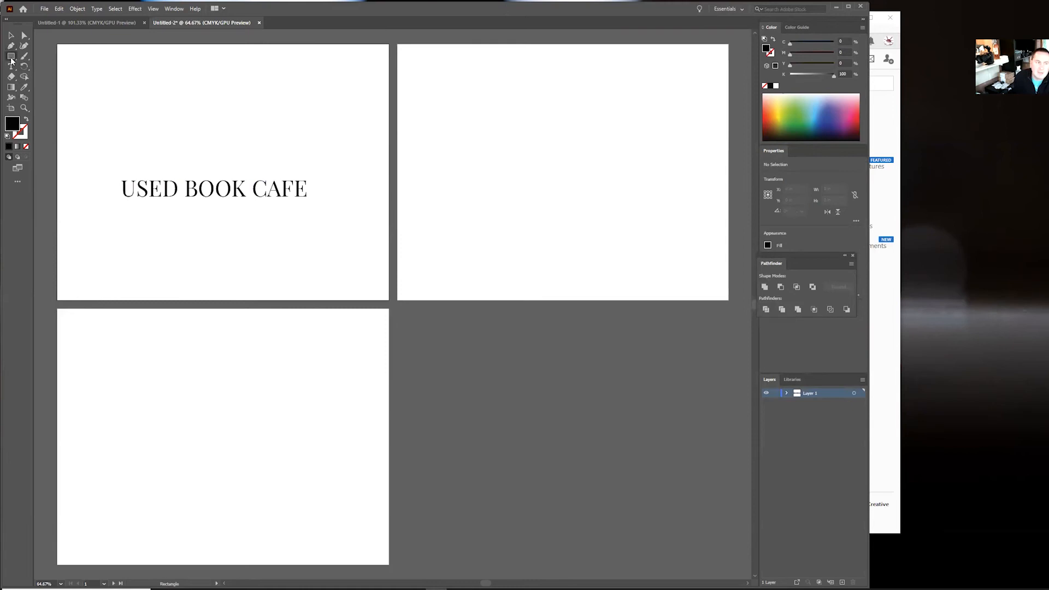
{"action": "left_click_drag", "start_coordinate": [176, 82], "coordinate": [226, 159]}
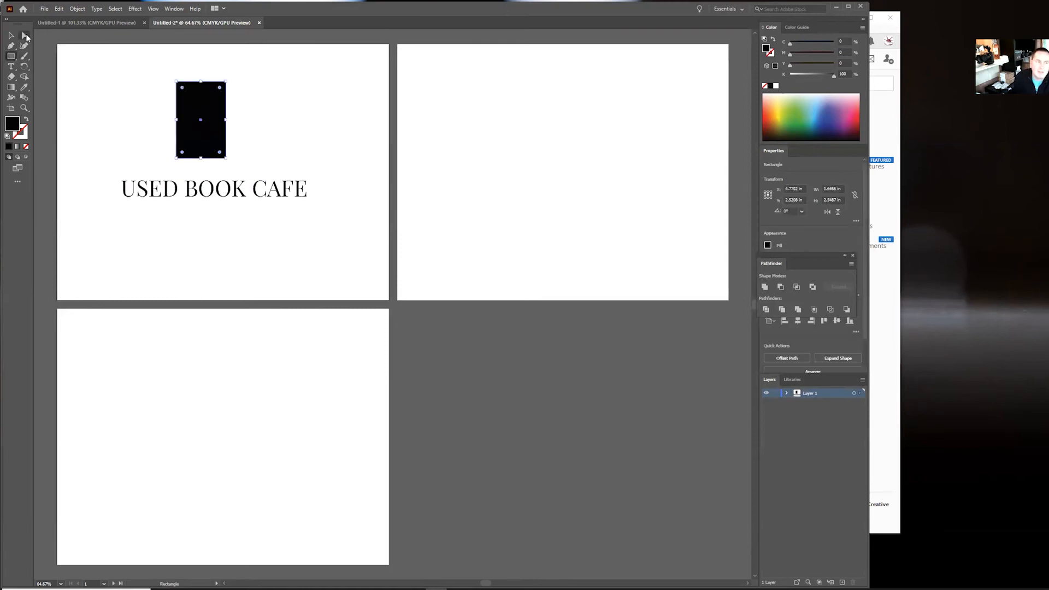
- Shift the rectangle's right-hand corner points down and inward with Direct Selection, forming a slanted book cover about 1.1 in wide
{"action": "left_click_drag", "start_coordinate": [235, 77], "coordinate": [220, 174]}
{"action": "key", "text": "Down"}
{"action": "key", "text": "Down"}
{"action": "key", "text": "Down"}
{"action": "key", "text": "Down"}
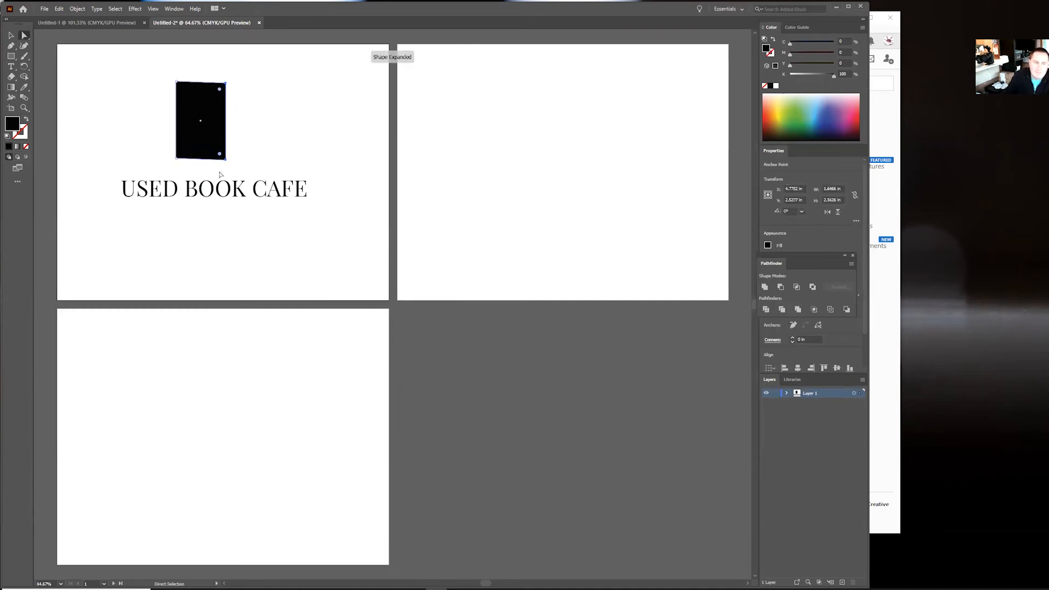
{"action": "key", "text": "Down"}
{"action": "key", "text": "Down"}
{"action": "key", "text": "Down"}
{"action": "key", "text": "Down"}
{"action": "key", "text": "Down"}
{"action": "key", "text": "Down"}
{"action": "key", "text": "Left"}
{"action": "key", "text": "Left"}
{"action": "key", "text": "Left"}
{"action": "key", "text": "Left"}
{"action": "key", "text": "Left"}
{"action": "key", "text": "Left"}
{"action": "key", "text": "Left"}
{"action": "key", "text": "Left"}
{"action": "key", "text": "Left"}
{"action": "key", "text": "Left"}
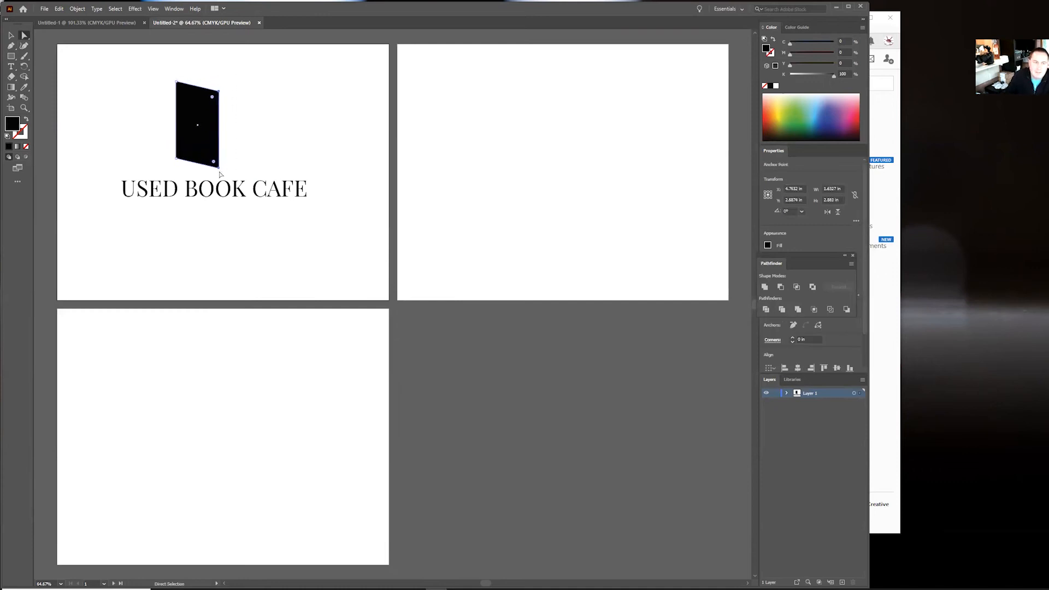
{"action": "key", "text": "Left"}
{"action": "key", "text": "Left"}
{"action": "key", "text": "Left"}
{"action": "key", "text": "Left"}
{"action": "key", "text": "Left"}
{"action": "key", "text": "Left"}
{"action": "key", "text": "Down"}
{"action": "key", "text": "Down"}
{"action": "key", "text": "Down"}
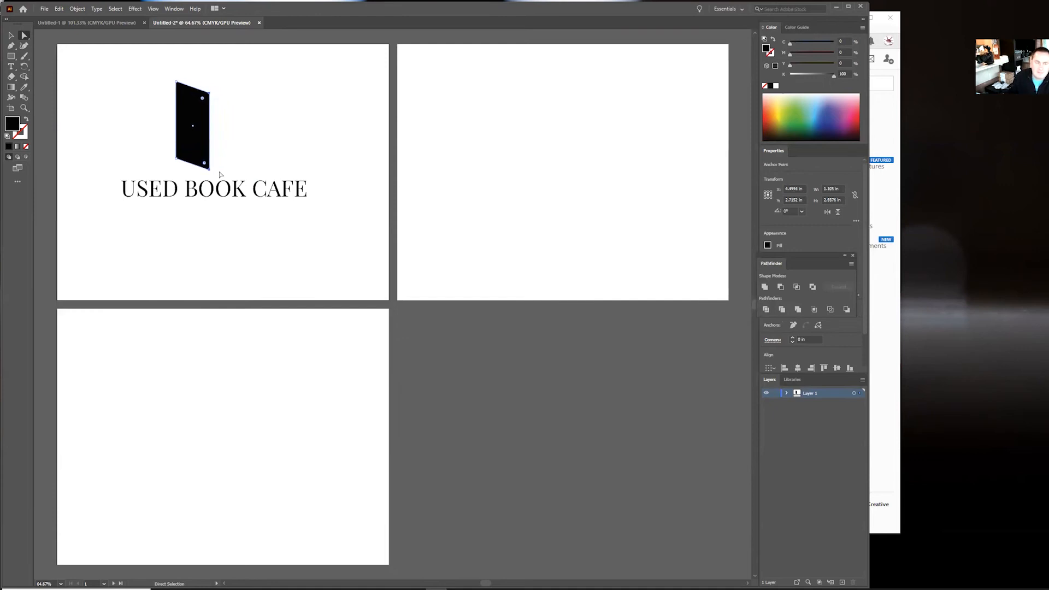
{"action": "left_click", "coordinate": [229, 134]}
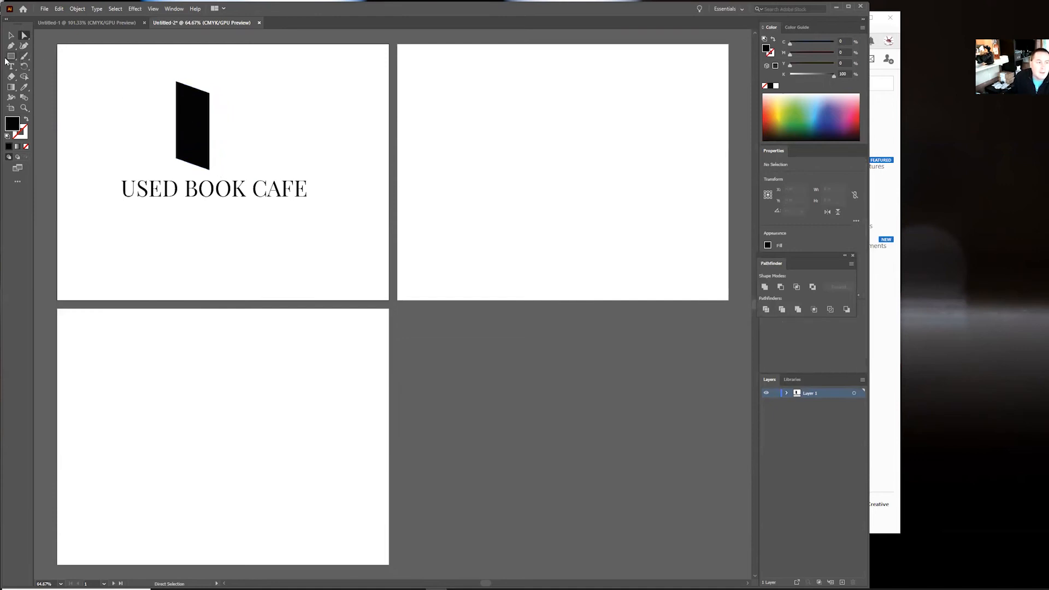
- Draw a thin wedge-shaped page with the Pen tool just above the cover's slanted top edge, leaving a narrow gap
{"action": "left_click", "coordinate": [11, 47]}
{"action": "key", "text": "ctrl+plus"}
{"action": "key", "text": "ctrl+plus"}
{"action": "key", "text": "ctrl+plus"}
{"action": "key", "text": "ctrl+plus"}
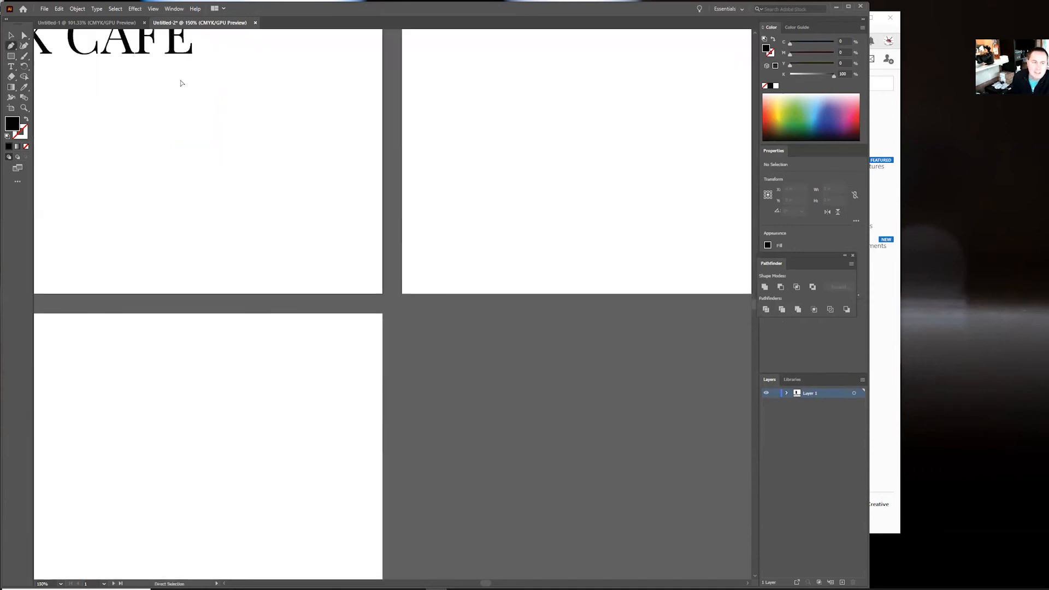
{"action": "left_click_drag", "start_coordinate": [134, 66], "coordinate": [638, 488]}
{"action": "left_click_drag", "start_coordinate": [523, 157], "coordinate": [546, 246]}
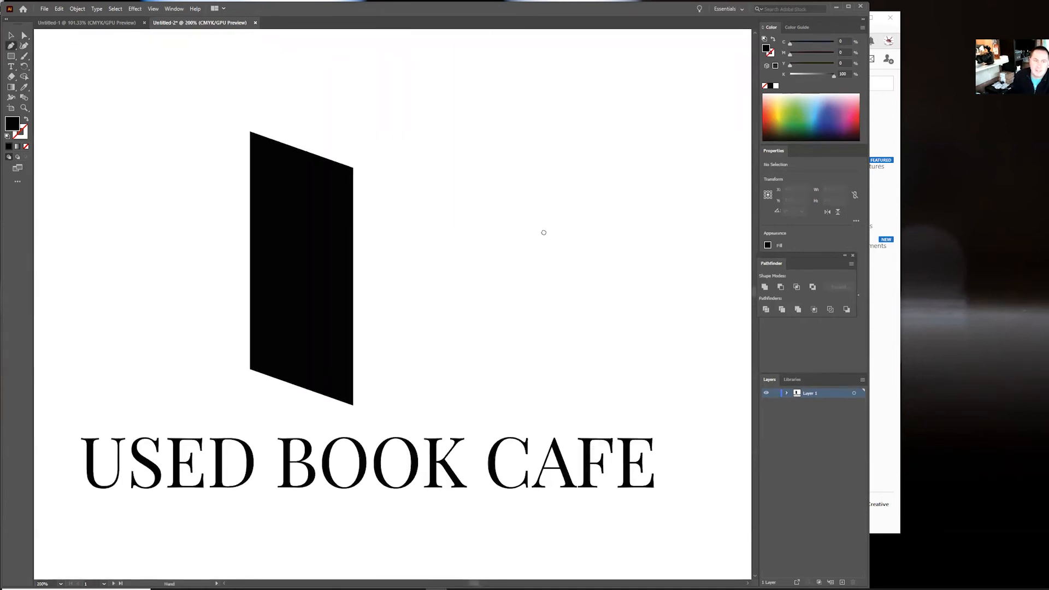
{"action": "left_click", "coordinate": [255, 130]}
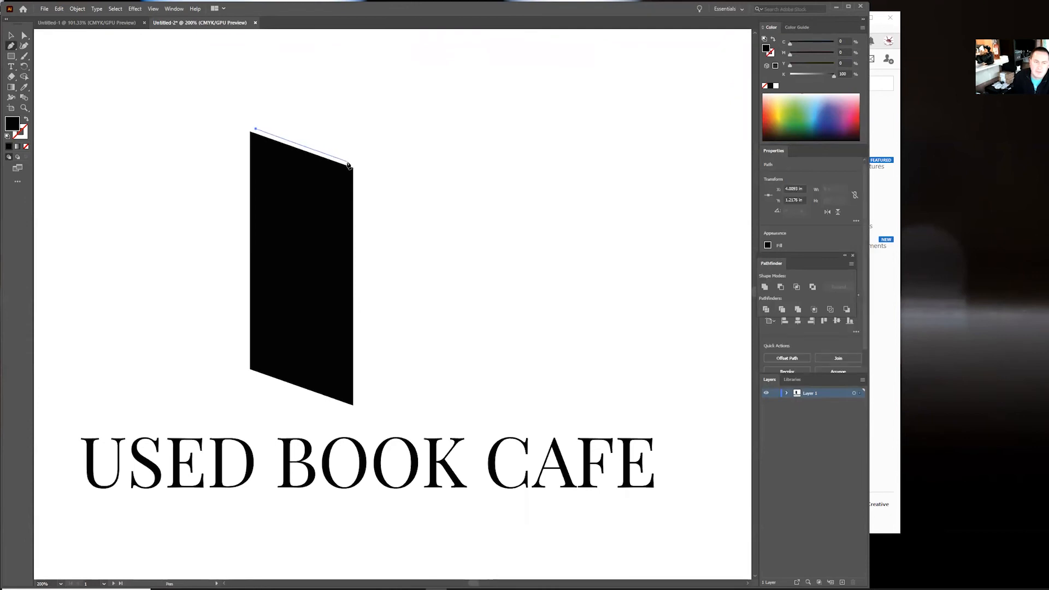
{"action": "left_click", "coordinate": [347, 163]}
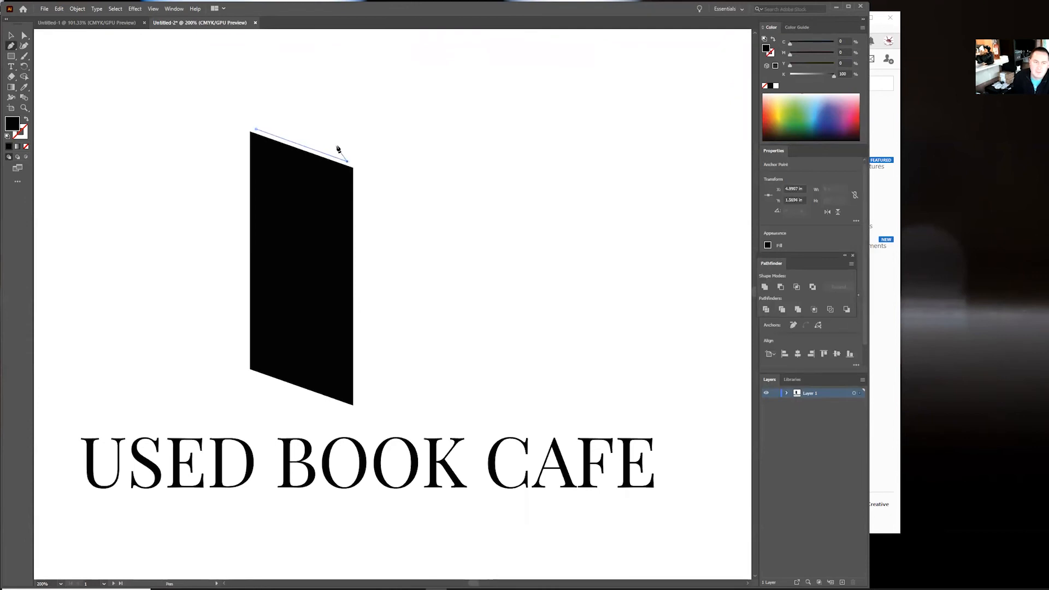
{"action": "left_click", "coordinate": [347, 150]}
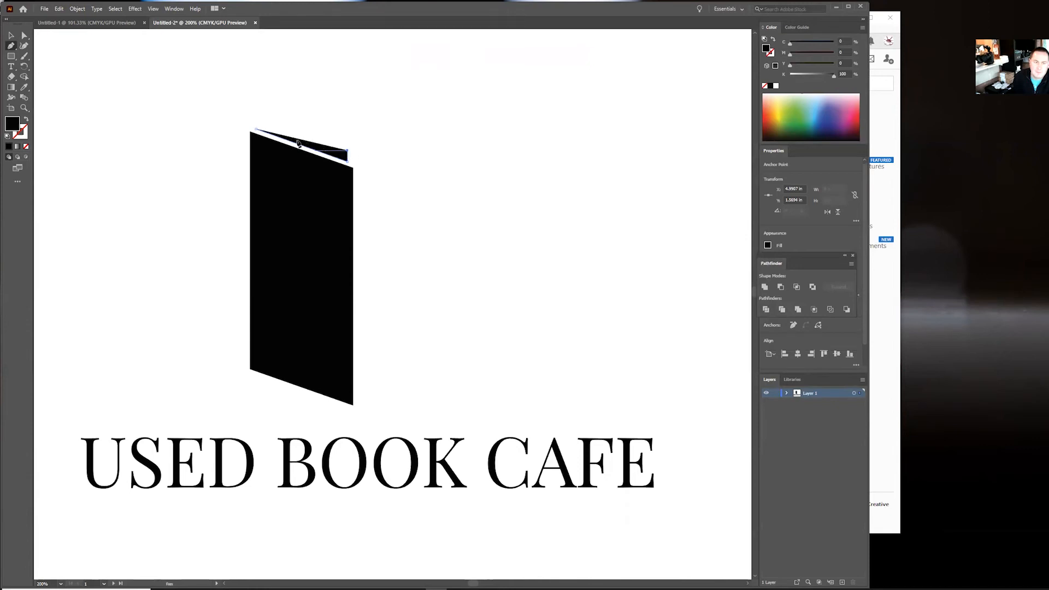
- Draw a second thin wedge-shaped page above the first one, separated by a narrow gap
{"action": "left_click", "coordinate": [262, 129]}
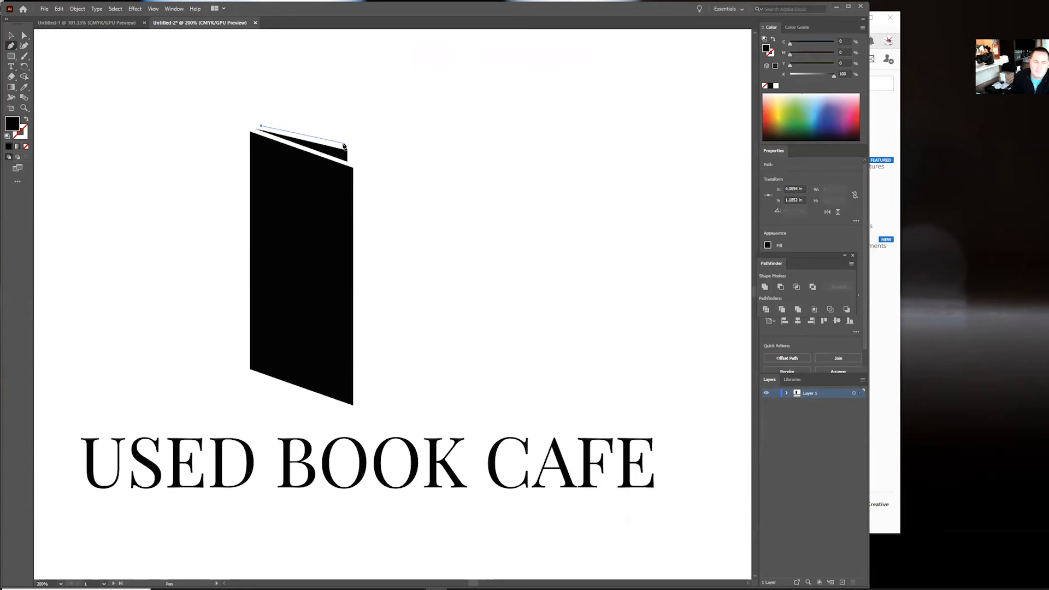
{"action": "left_click", "coordinate": [344, 145]}
{"action": "left_click", "coordinate": [344, 133]}
{"action": "left_click", "coordinate": [262, 125]}
- Raise the bottom corner points of the book cover, shortening it to about 1.8 in tall
{"action": "left_click", "coordinate": [24, 35]}
{"action": "left_click_drag", "start_coordinate": [218, 345], "coordinate": [429, 429]}
{"action": "key", "text": "shift+Up"}
{"action": "key", "text": "shift+Up"}
{"action": "key", "text": "shift+Up"}
{"action": "key", "text": "shift+Up"}
{"action": "key", "text": "shift+Up"}
{"action": "key", "text": "shift+Up"}
{"action": "key", "text": "shift+Up"}
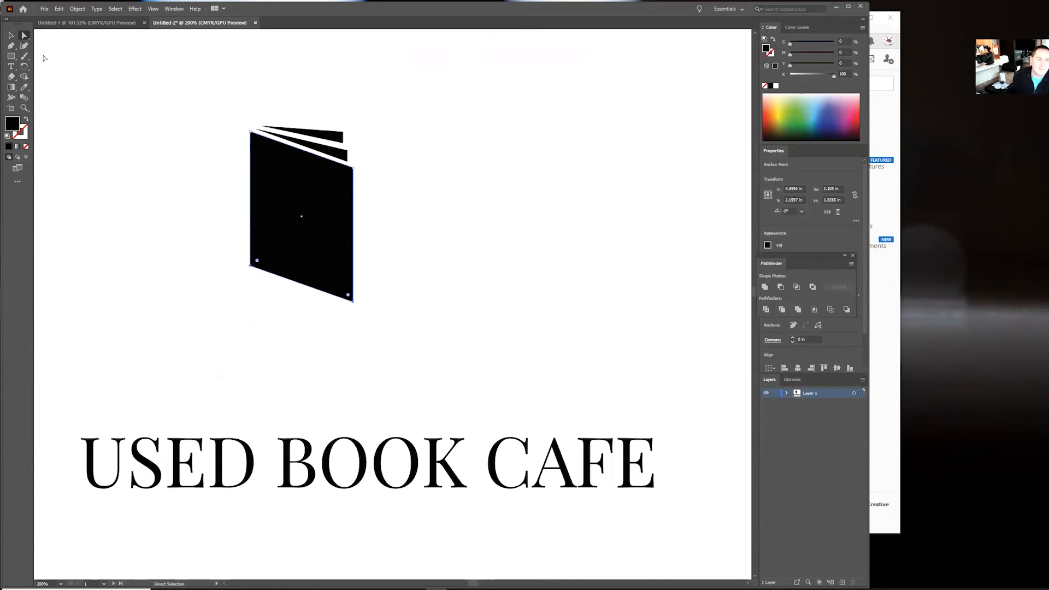
- Draw a closed S-shaped steam wisp with curved, tapering ends beside the book using the Pen tool
{"action": "left_click", "coordinate": [9, 35]}
{"action": "left_click", "coordinate": [10, 46]}
{"action": "left_click", "coordinate": [442, 266]}
{"action": "left_click_drag", "start_coordinate": [461, 225], "coordinate": [439, 149]}
{"action": "left_click", "coordinate": [447, 144]}
{"action": "left_click_drag", "start_coordinate": [447, 193], "coordinate": [463, 263]}
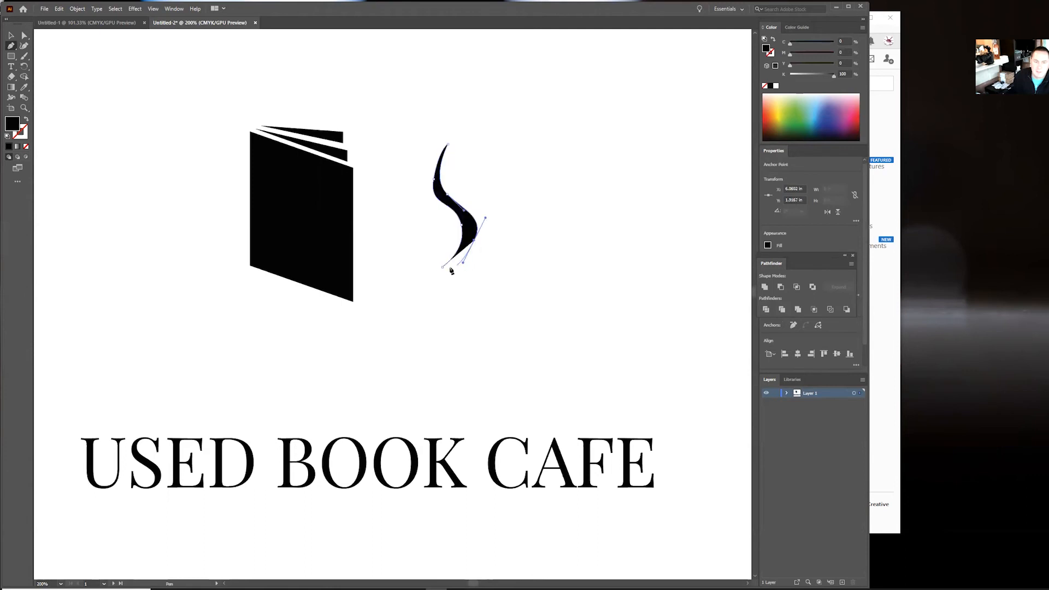
{"action": "left_click", "coordinate": [443, 267]}
- Place the steam wisp, reduced to about 0.78 in tall, above the pages and add a copy to its right
{"action": "left_click", "coordinate": [11, 36]}
{"action": "left_click_drag", "start_coordinate": [473, 234], "coordinate": [306, 107]}
{"action": "key", "text": "ctrl+c"}
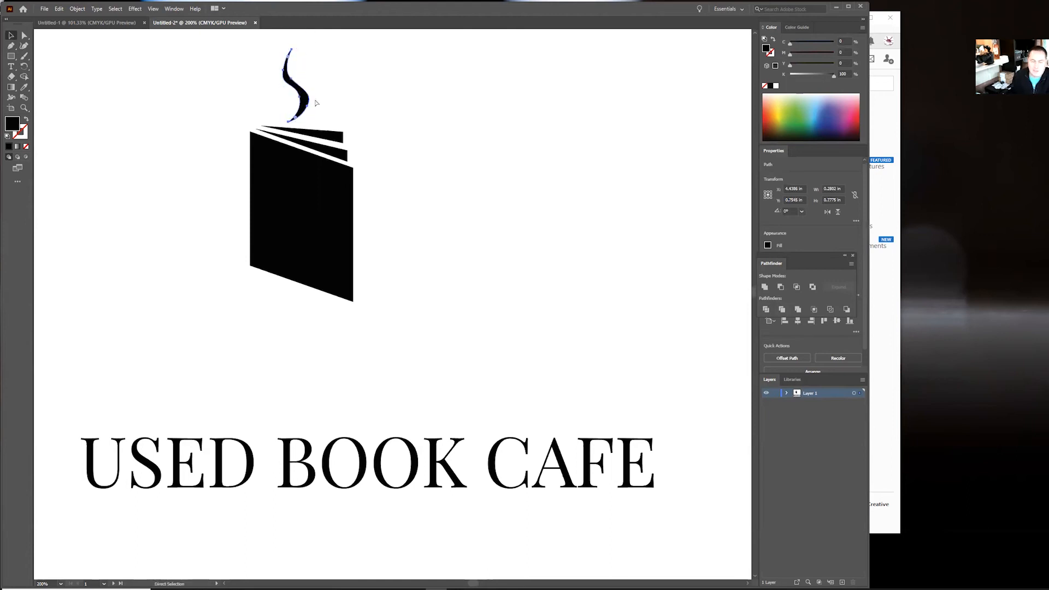
{"action": "key", "text": "ctrl+v"}
{"action": "left_click_drag", "start_coordinate": [397, 311], "coordinate": [313, 96]}
{"action": "left_click", "coordinate": [359, 110]}
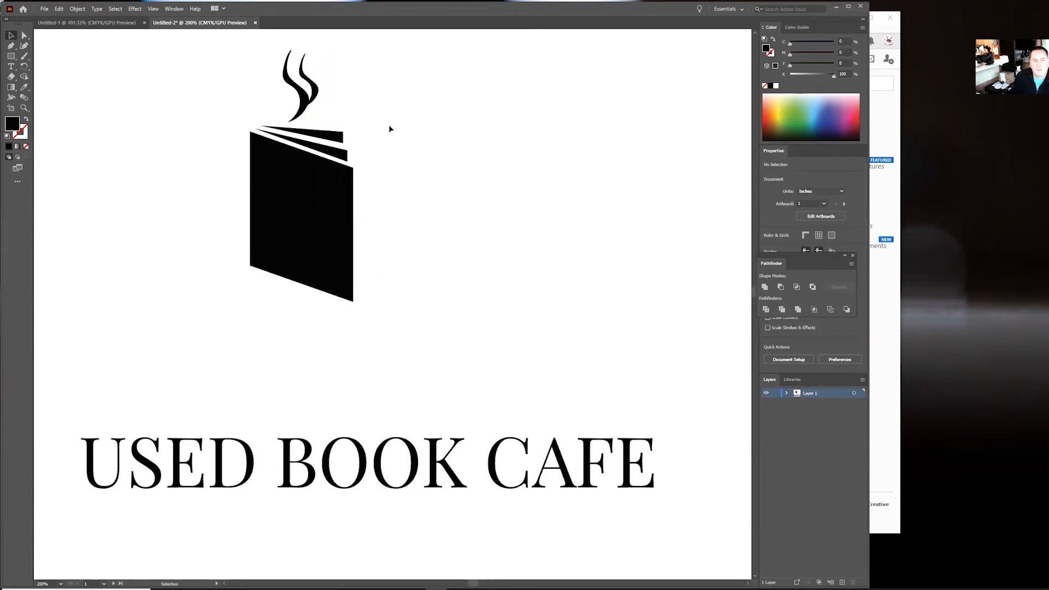
- Draw a black circle 1.125 in in diameter on the empty area beside the book
{"action": "left_click_drag", "start_coordinate": [11, 57], "coordinate": [48, 66]}
{"action": "left_click_drag", "start_coordinate": [462, 121], "coordinate": [566, 225]}
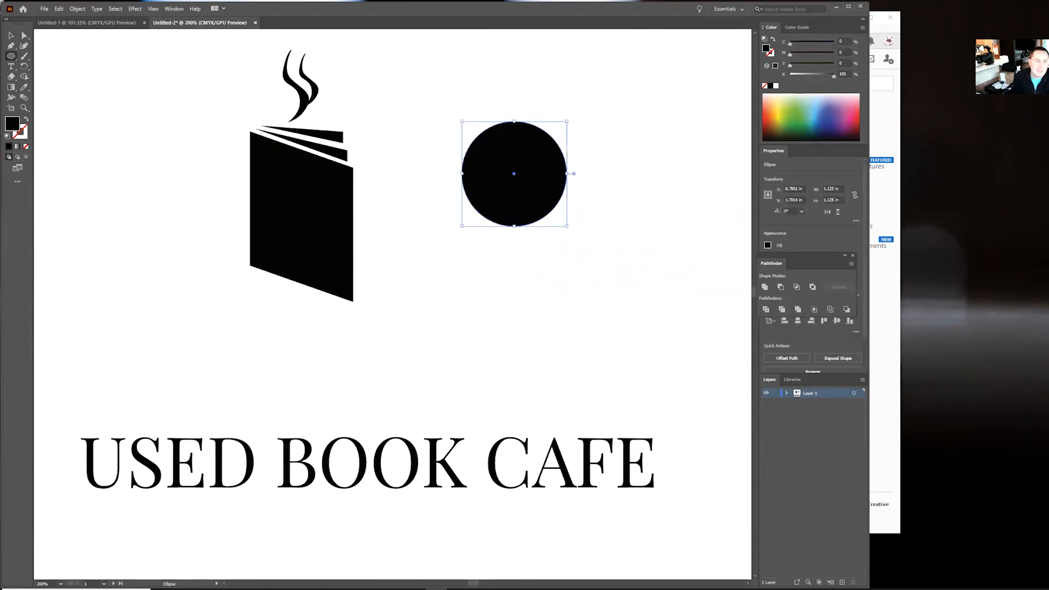
- Turn the circle into a ring by subtracting a concentric copy, pasted in front and scaled to about 0.79 in, with Minus Front
{"action": "left_click", "coordinate": [11, 35]}
{"action": "key", "text": "a"}
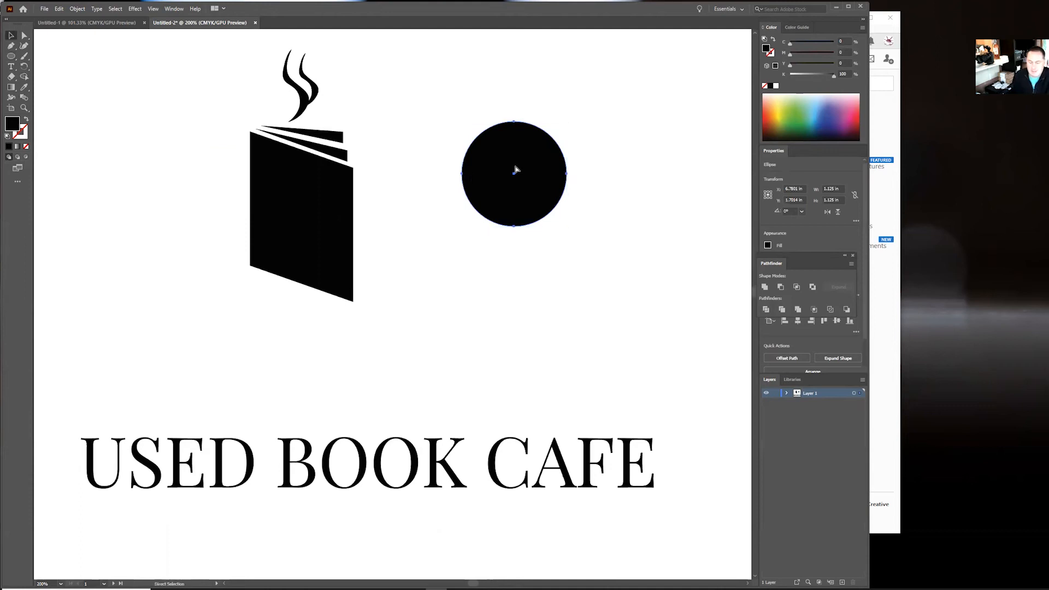
{"action": "key", "text": "v"}
{"action": "left_click", "coordinate": [59, 9]}
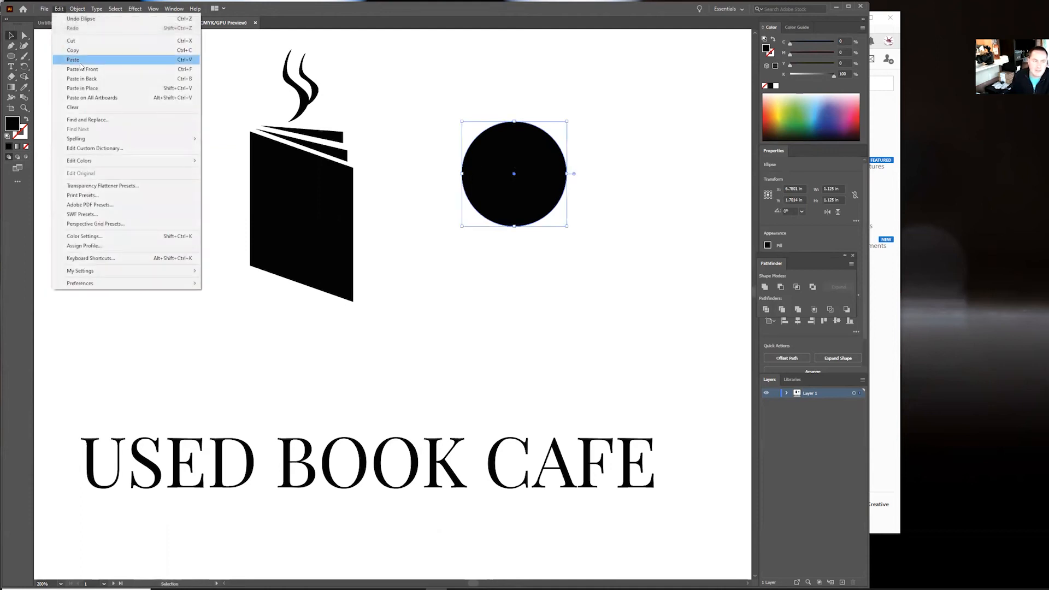
{"action": "left_click", "coordinate": [73, 50]}
{"action": "left_click", "coordinate": [59, 8]}
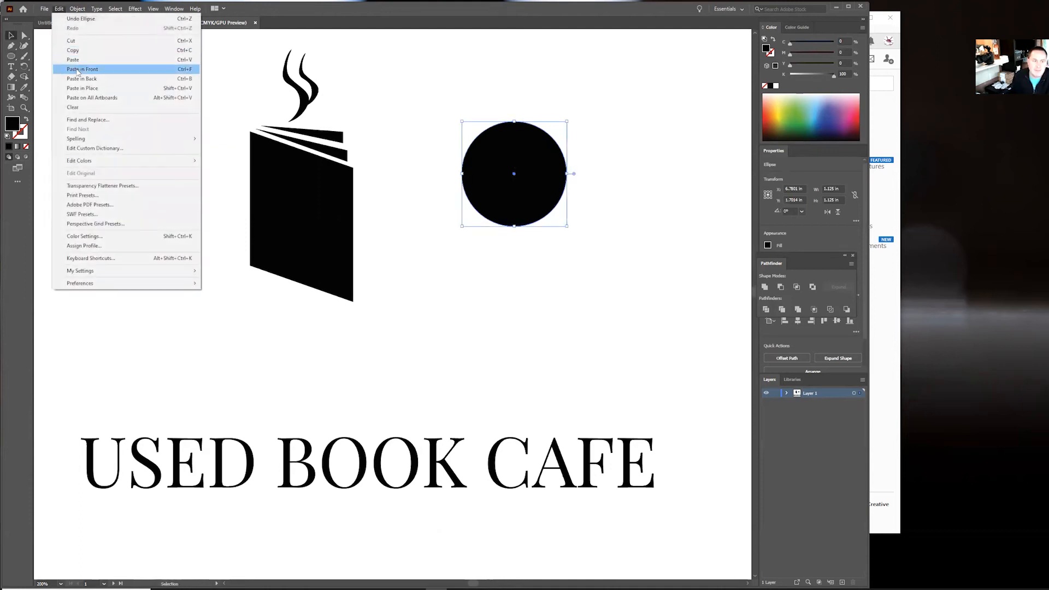
{"action": "left_click", "coordinate": [82, 69]}
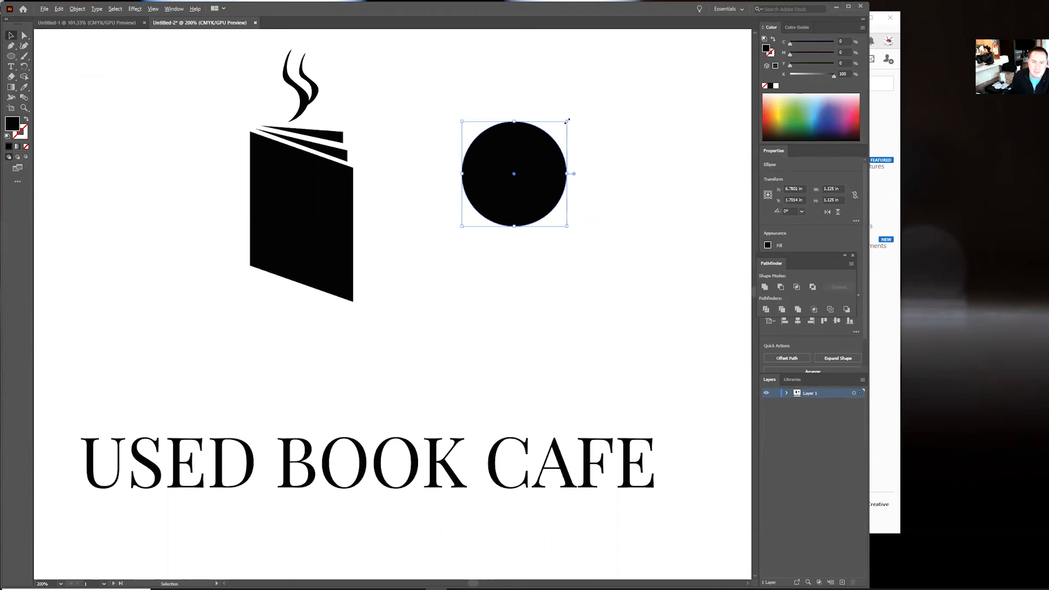
{"action": "left_click_drag", "start_coordinate": [567, 121], "coordinate": [558, 138]}
{"action": "left_click", "coordinate": [533, 195], "text": "shift"}
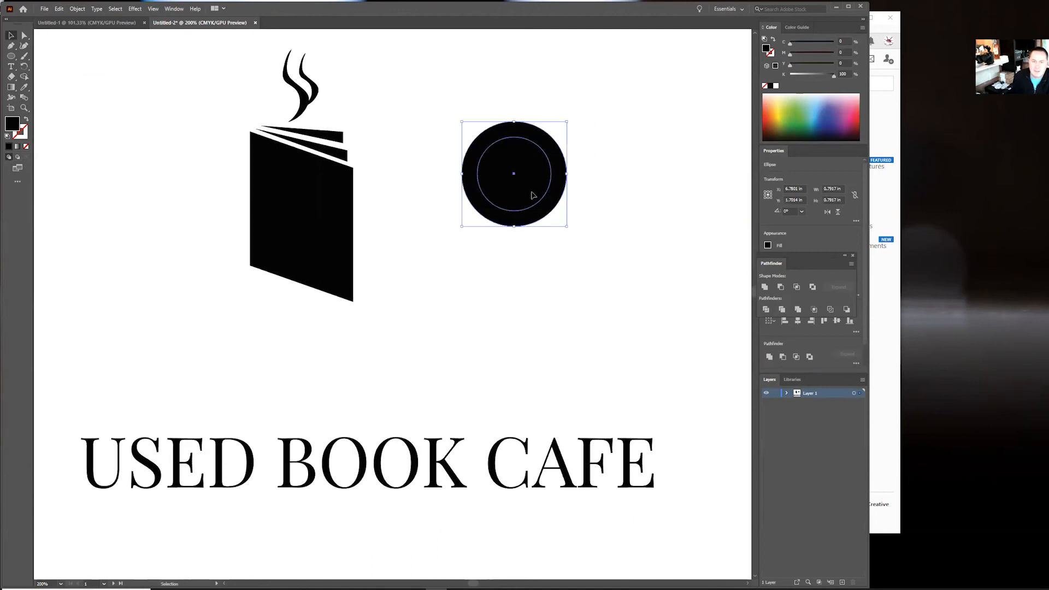
{"action": "left_click", "coordinate": [783, 357]}
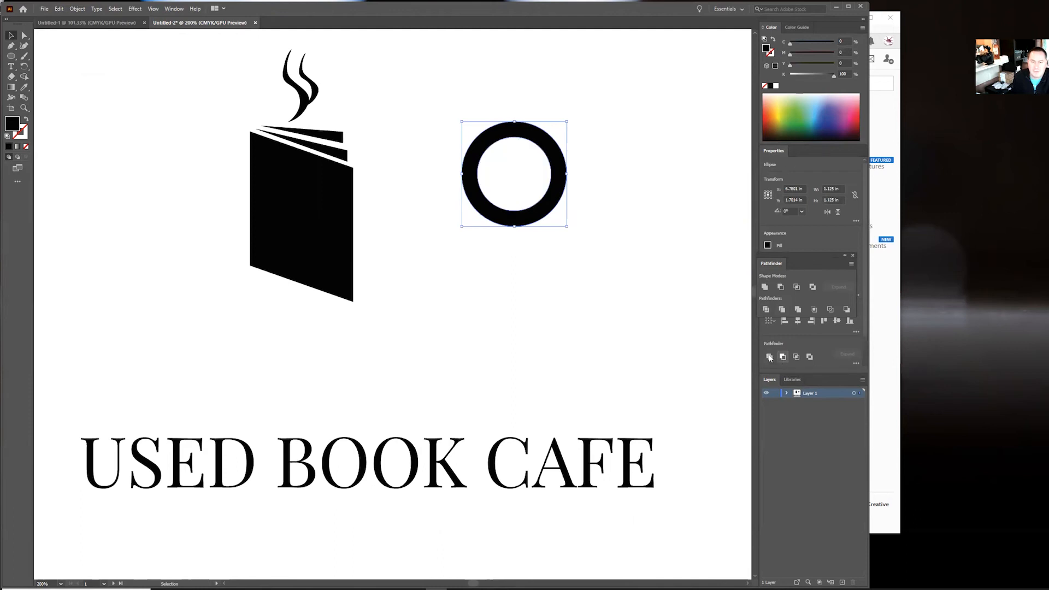
- Place the ring over the book's left edge as a mug handle, narrowed to about 0.60 by 0.81 in
{"action": "left_click_drag", "start_coordinate": [557, 146], "coordinate": [292, 173]}
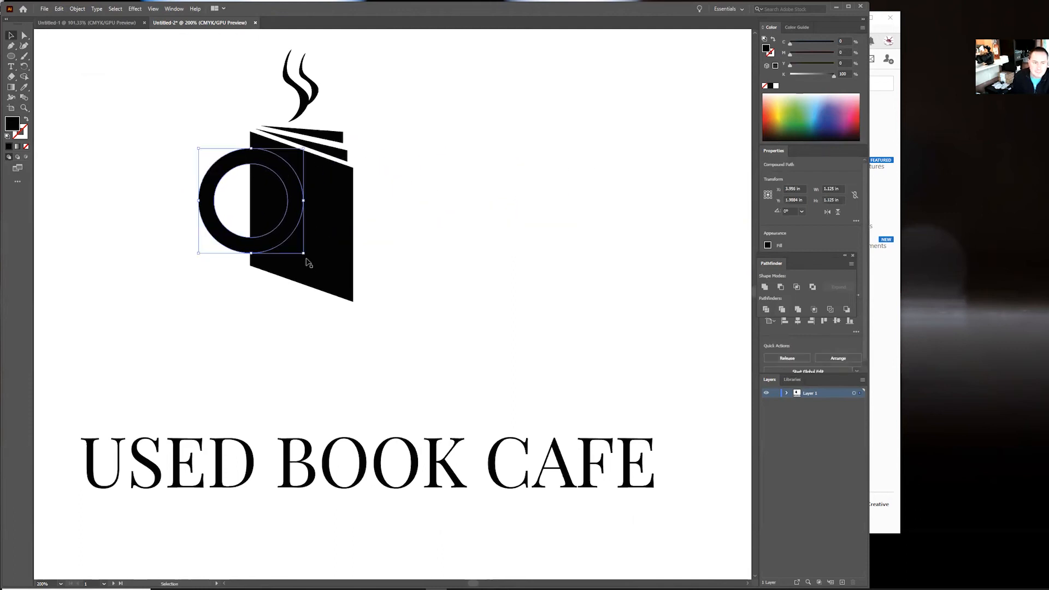
{"action": "left_click_drag", "start_coordinate": [303, 253], "coordinate": [271, 246]}
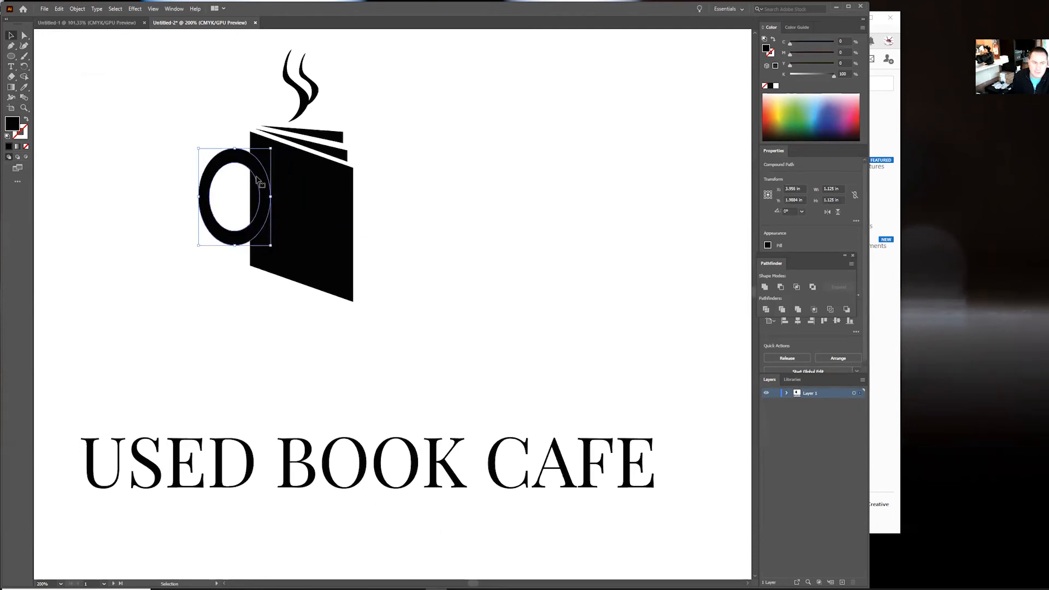
{"action": "left_click_drag", "start_coordinate": [258, 164], "coordinate": [270, 160]}
{"action": "left_click_drag", "start_coordinate": [285, 245], "coordinate": [271, 224]}
{"action": "left_click_drag", "start_coordinate": [265, 174], "coordinate": [271, 186]}
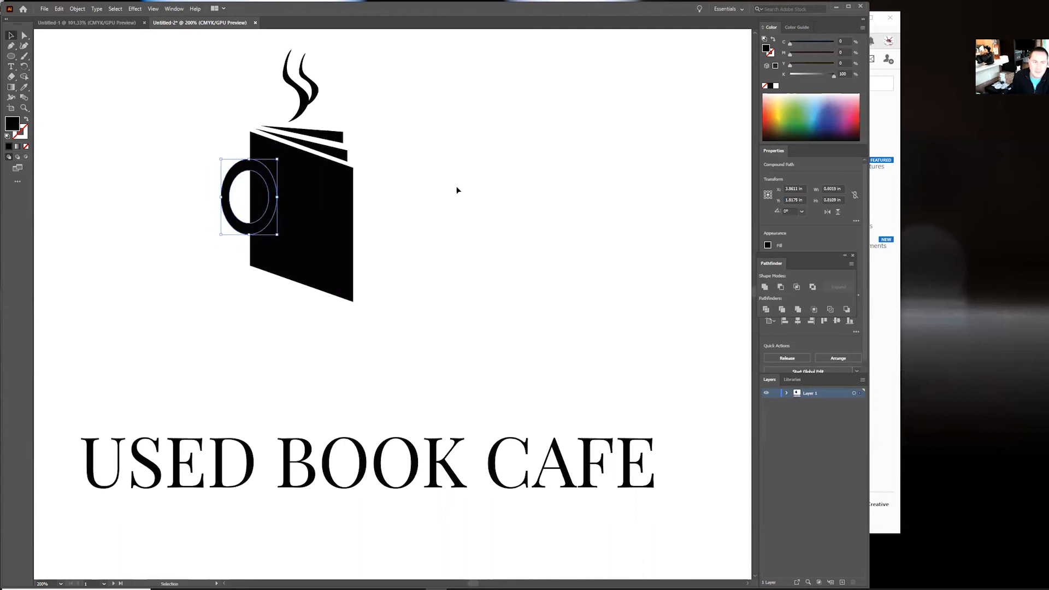
{"action": "left_click", "coordinate": [511, 184]}
- Move the complete book-mug icon with its steam down, closer to the "USED BOOK CAFE" text
{"action": "left_click_drag", "start_coordinate": [192, 48], "coordinate": [395, 293]}
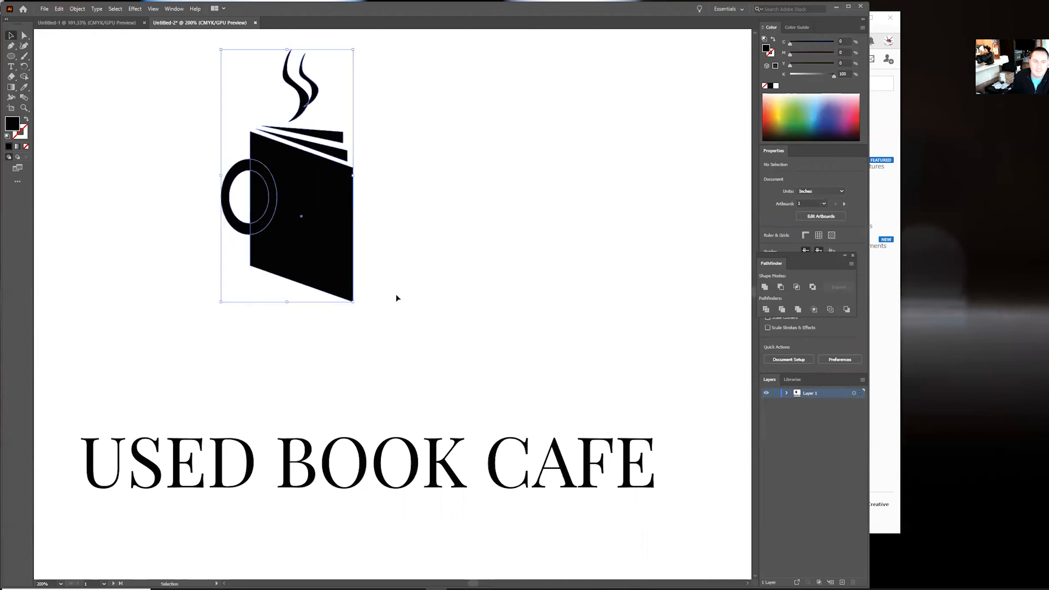
{"action": "left_click_drag", "start_coordinate": [333, 210], "coordinate": [356, 283]}
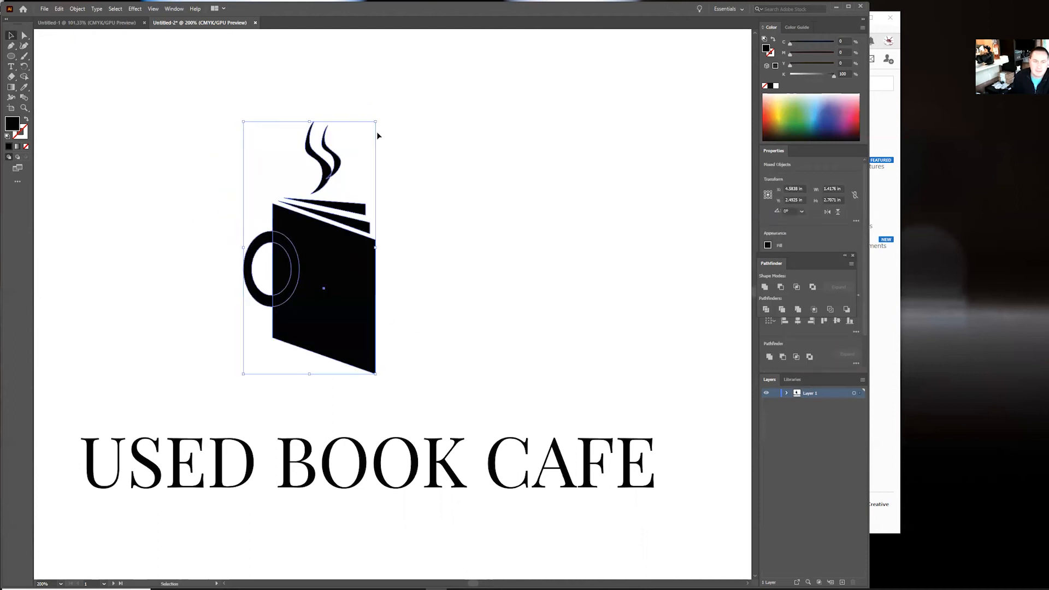
- Shrink the book-mug icon to about 0.95 by 1.81 in, move it up above the name, and group its parts
{"action": "left_click_drag", "start_coordinate": [376, 123], "coordinate": [332, 205]}
{"action": "left_click_drag", "start_coordinate": [309, 301], "coordinate": [356, 203]}
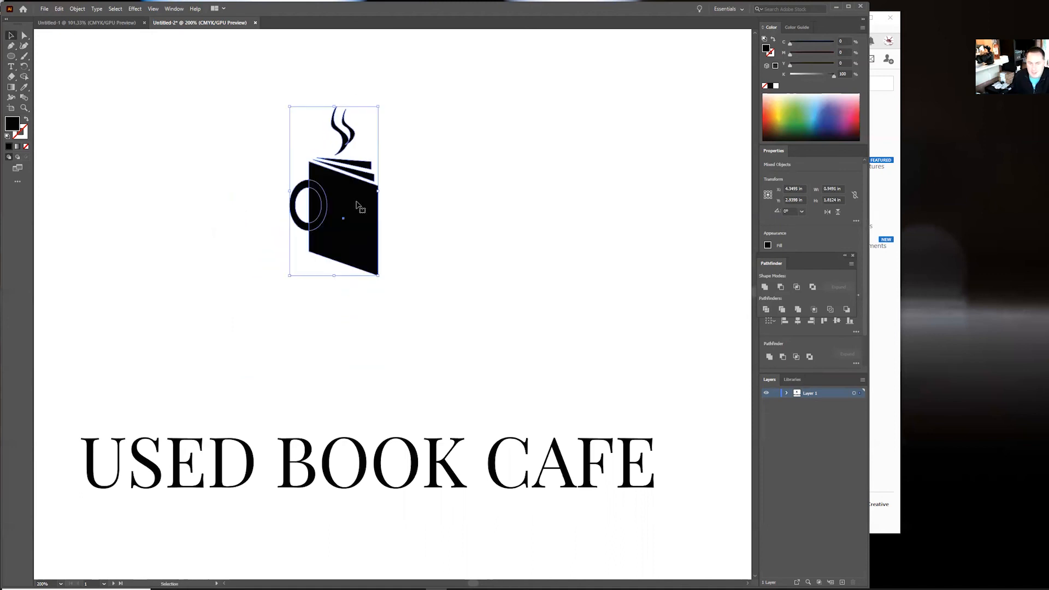
{"action": "left_click", "coordinate": [77, 9]}
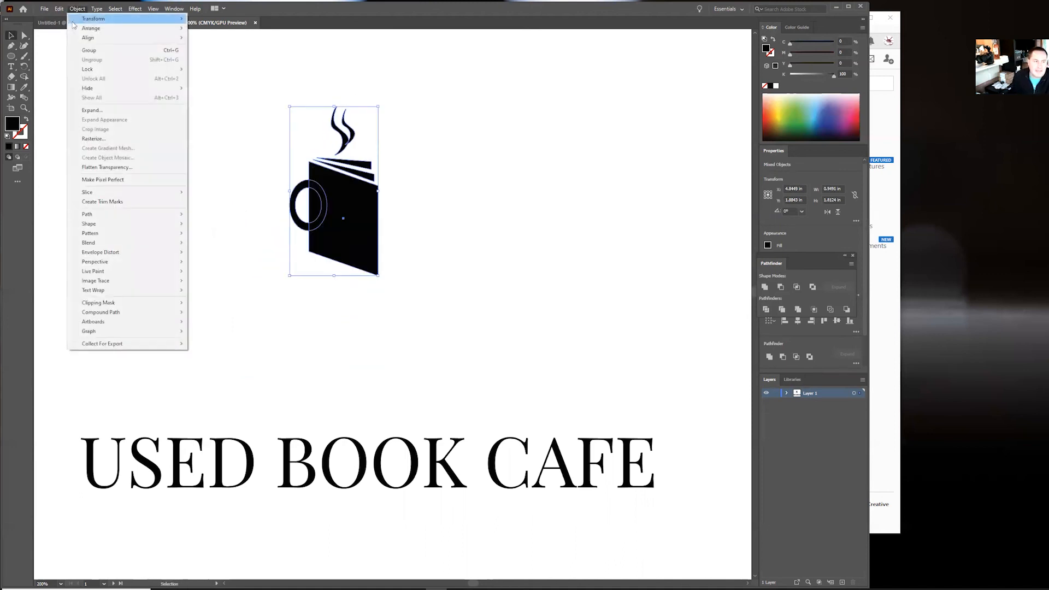
{"action": "left_click", "coordinate": [90, 50]}
- Move the "USED BOOK CAFE" text up so it sits directly beneath the icon
{"action": "key", "text": "ctrl+minus"}
{"action": "key", "text": "ctrl+minus"}
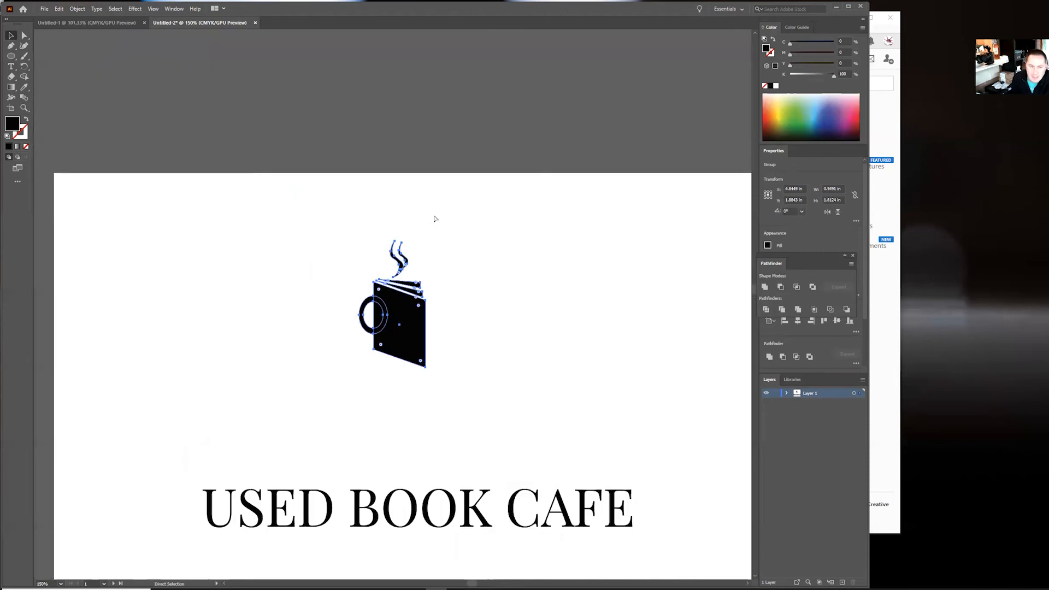
{"action": "left_click_drag", "start_coordinate": [575, 391], "coordinate": [552, 335]}
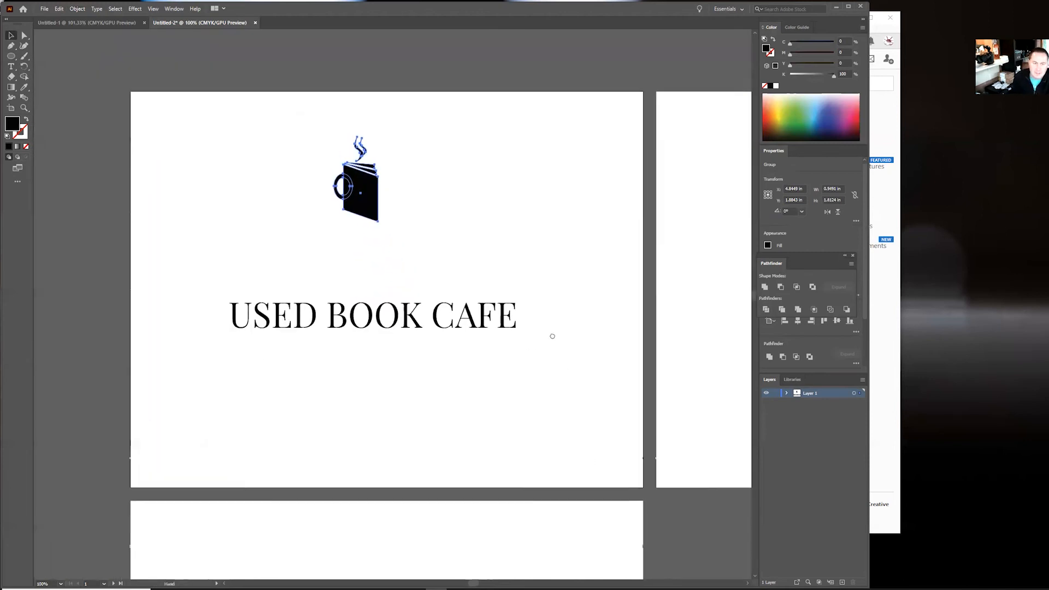
{"action": "left_click", "coordinate": [415, 328]}
{"action": "left_click_drag", "start_coordinate": [418, 326], "coordinate": [435, 256]}
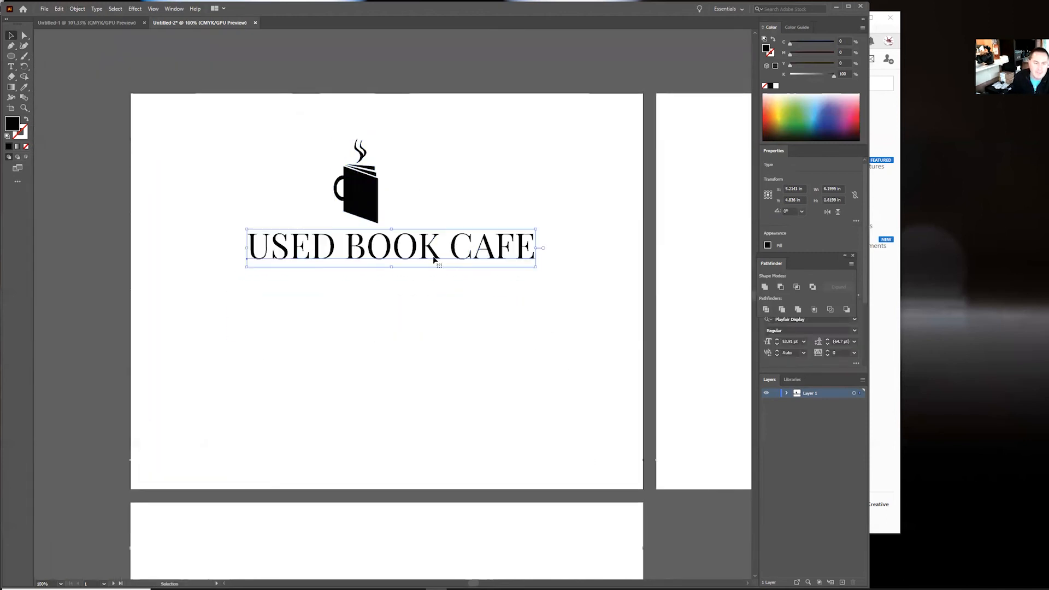
- Convert the "USED BOOK CAFE" text to outlines and ungroup the resulting letters
{"action": "left_click", "coordinate": [101, 10]}
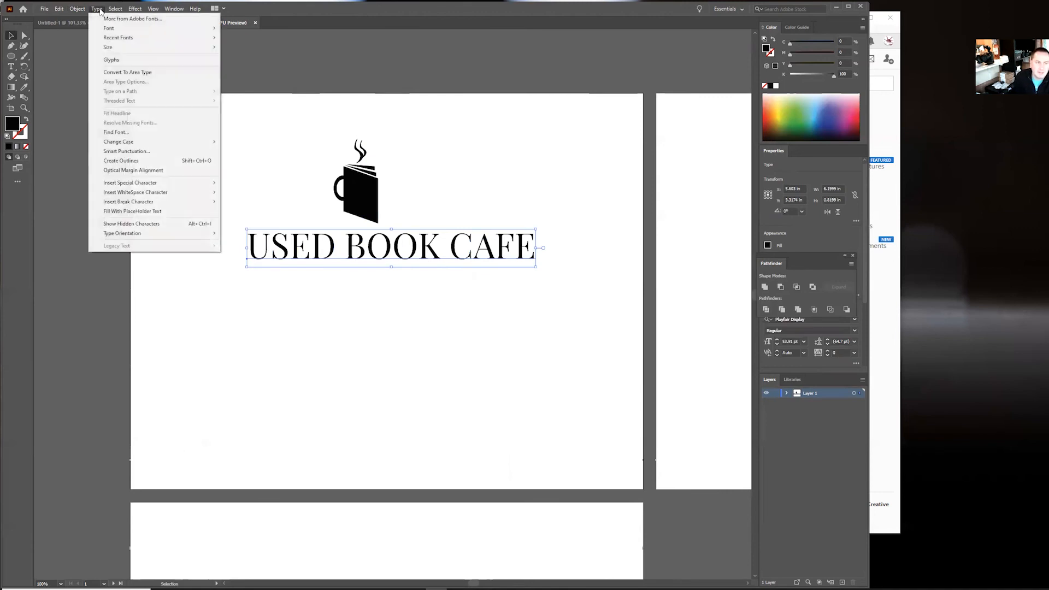
{"action": "left_click", "coordinate": [123, 160]}
{"action": "left_click", "coordinate": [77, 9]}
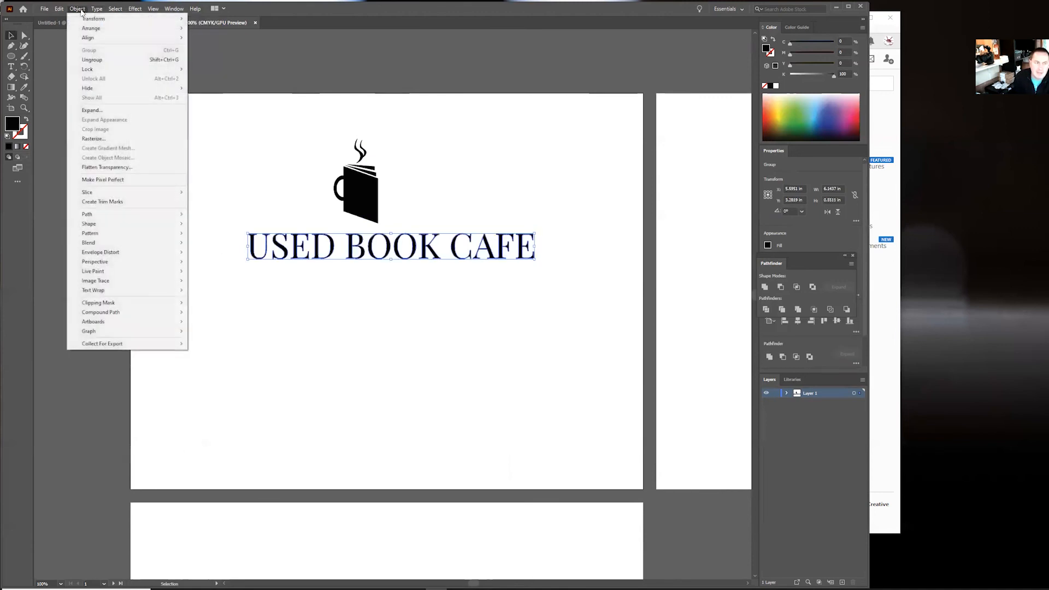
{"action": "left_click", "coordinate": [83, 61]}
{"action": "left_click", "coordinate": [275, 186]}
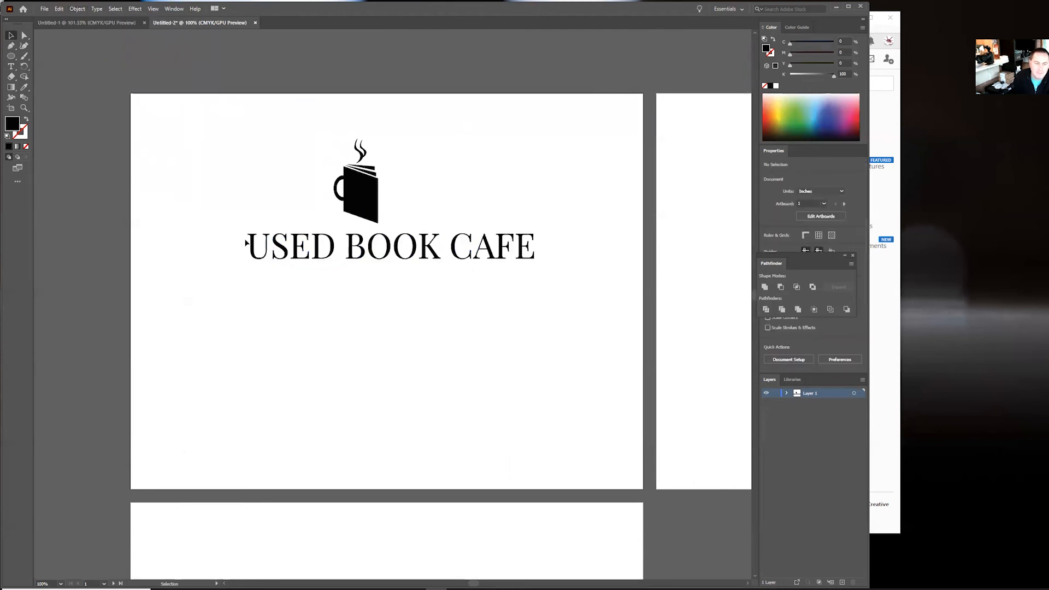
- Stack the words USED, BOOK and CAFE beside the book, with BOOK largest and the stack about as tall as the cover
{"action": "left_click_drag", "start_coordinate": [326, 275], "coordinate": [454, 181]}
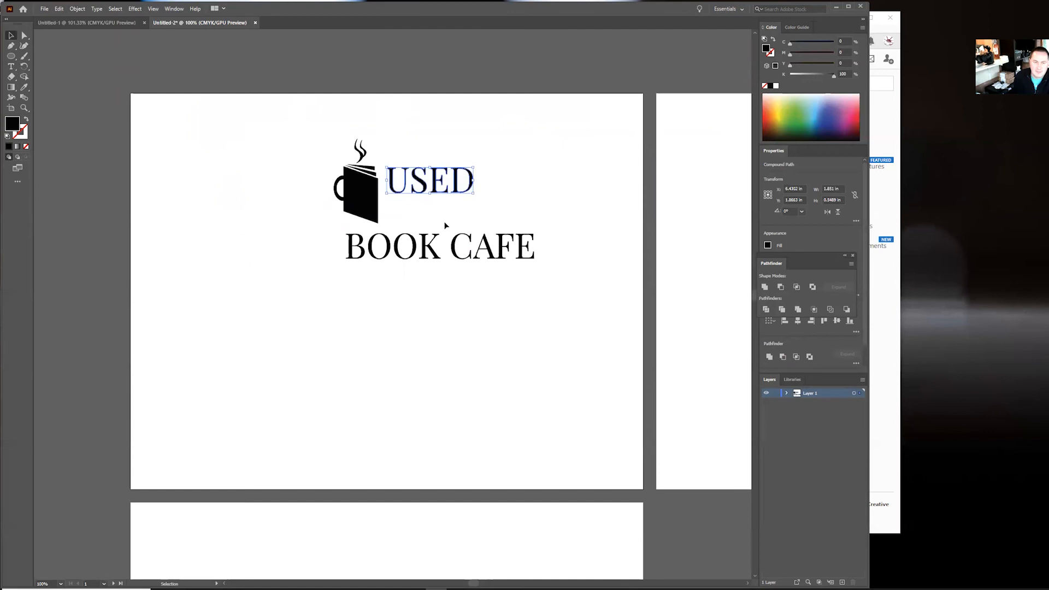
{"action": "left_click_drag", "start_coordinate": [445, 277], "coordinate": [523, 305]}
{"action": "left_click_drag", "start_coordinate": [473, 262], "coordinate": [510, 220]}
{"action": "left_click", "coordinate": [488, 253]}
{"action": "left_click_drag", "start_coordinate": [469, 261], "coordinate": [400, 268]}
{"action": "left_click", "coordinate": [516, 281]}
{"action": "left_click_drag", "start_coordinate": [398, 295], "coordinate": [391, 291]}
{"action": "left_click_drag", "start_coordinate": [564, 271], "coordinate": [498, 221]}
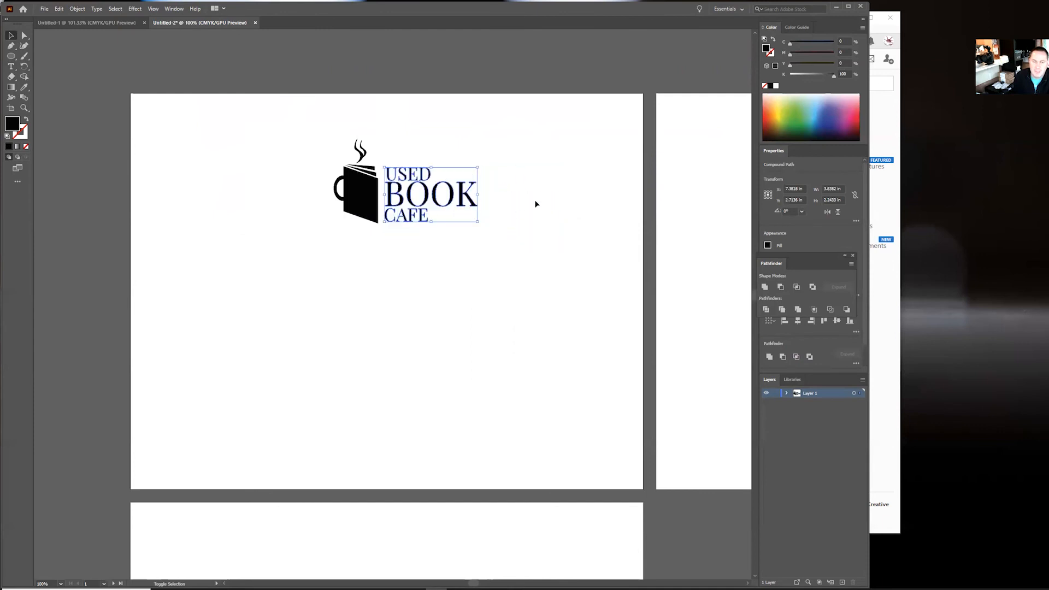
- Enlarge the icon and stacked words together to about 5.96 in wide, placing them slightly above the artboard's centre
{"action": "left_click", "coordinate": [339, 141]}
{"action": "left_click", "coordinate": [436, 198]}
{"action": "left_click_drag", "start_coordinate": [450, 211], "coordinate": [549, 370]}
{"action": "left_click_drag", "start_coordinate": [548, 372], "coordinate": [548, 372]}
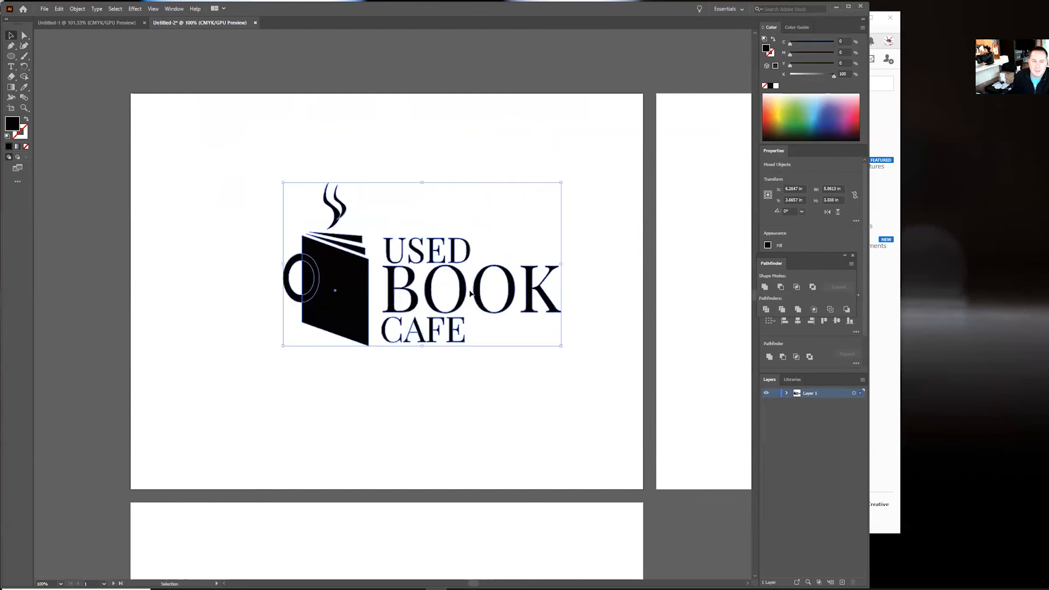
{"action": "left_click_drag", "start_coordinate": [484, 221], "coordinate": [451, 191]}
{"action": "left_click", "coordinate": [459, 145]}
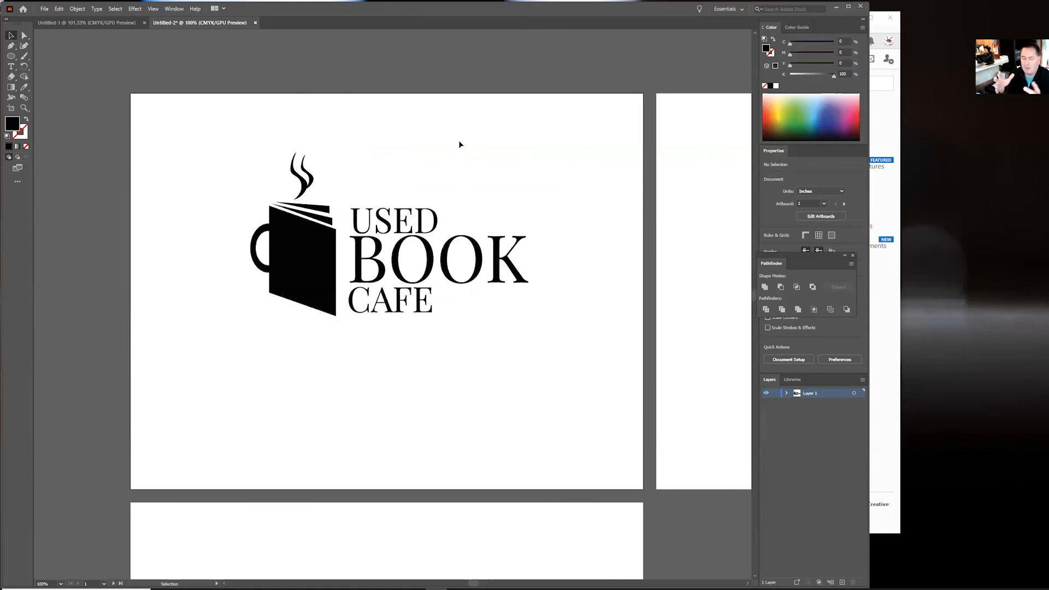
- Scale the whole logo to about 6.29 by 3.70 in and centre it on the artboard
{"action": "left_click_drag", "start_coordinate": [239, 141], "coordinate": [520, 366]}
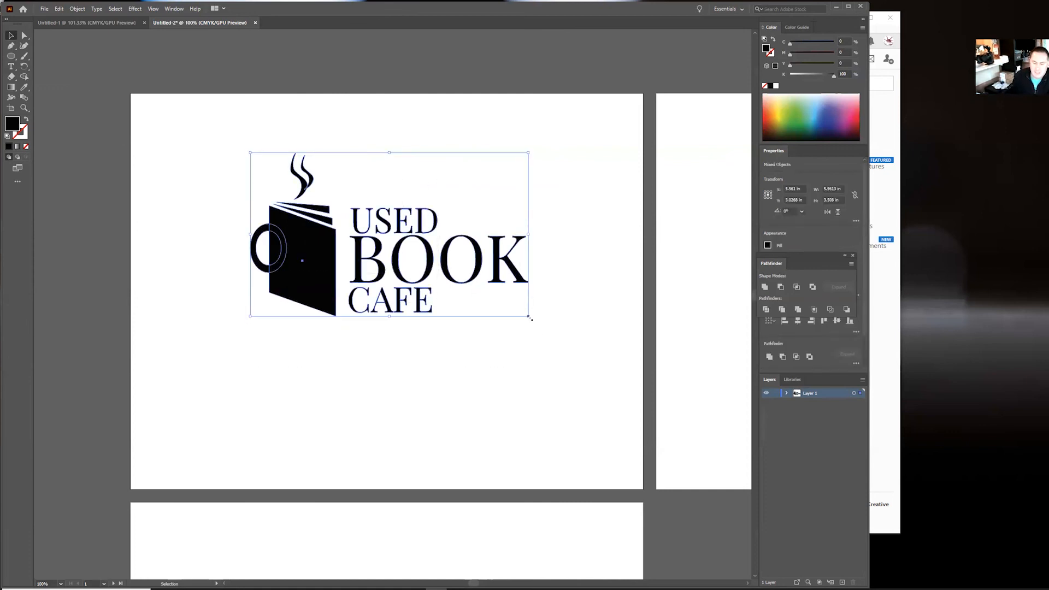
{"action": "left_click_drag", "start_coordinate": [528, 317], "coordinate": [678, 390]}
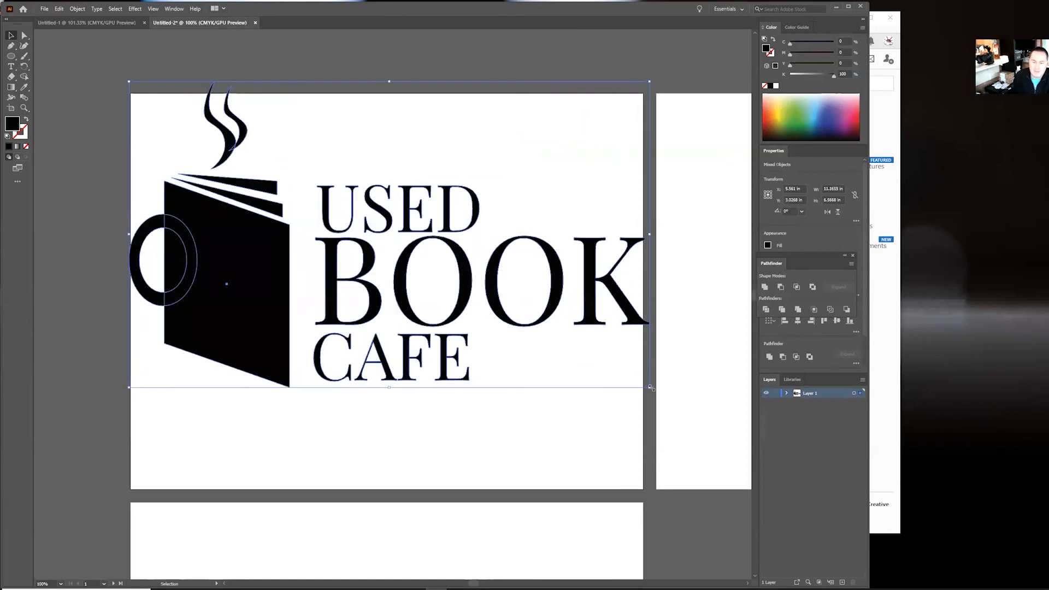
{"action": "left_click_drag", "start_coordinate": [649, 386], "coordinate": [559, 322]}
{"action": "left_click_drag", "start_coordinate": [437, 260], "coordinate": [434, 277]}
{"action": "left_click", "coordinate": [595, 226]}
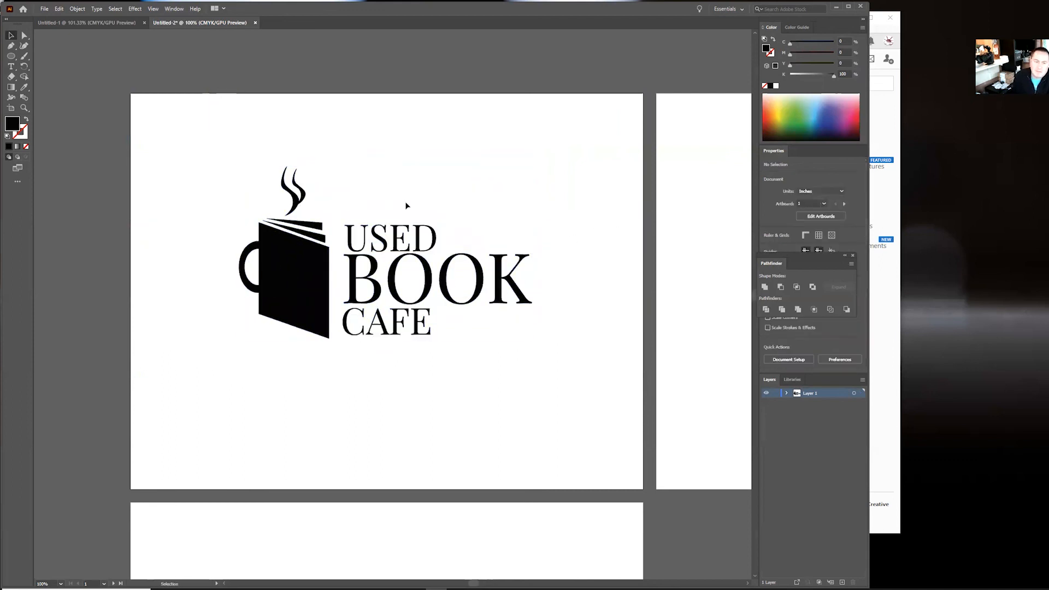
{"action": "left_click_drag", "start_coordinate": [202, 147], "coordinate": [605, 429]}
{"action": "left_click_drag", "start_coordinate": [495, 290], "coordinate": [503, 306]}
{"action": "left_click", "coordinate": [589, 237]}
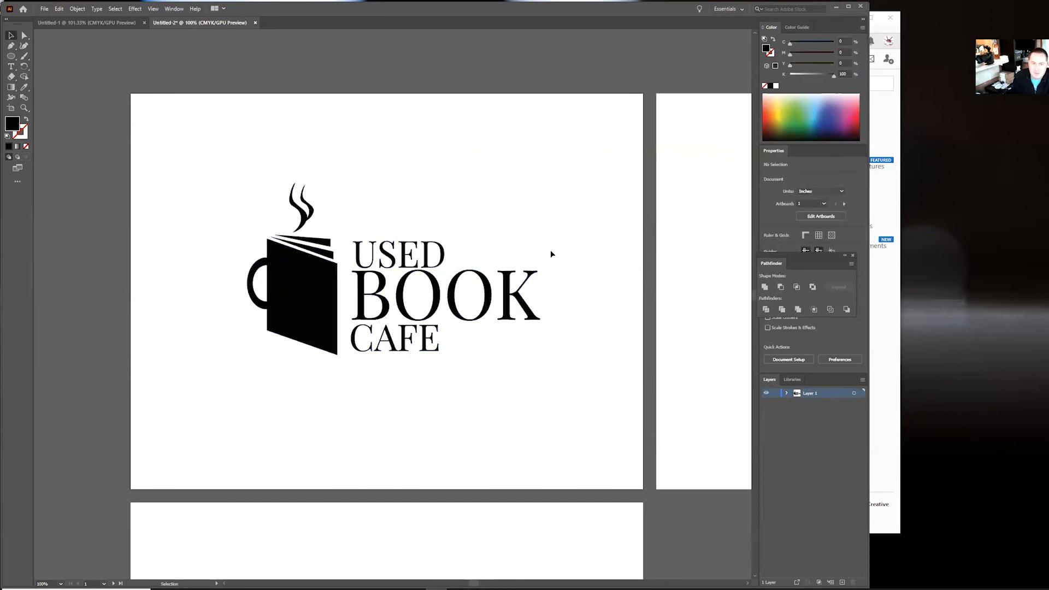
- Copy and paste the logo, shrinking the copy to about 1.37 by 0.81 in near the artboard's lower-right corner
{"action": "left_click_drag", "start_coordinate": [230, 161], "coordinate": [559, 386]}
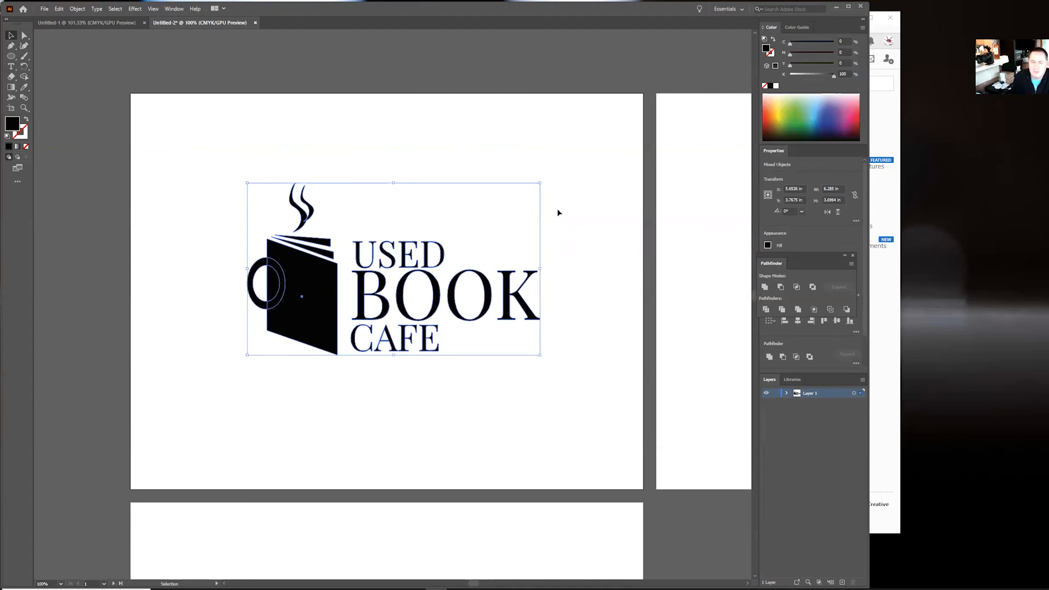
{"action": "left_click_drag", "start_coordinate": [216, 162], "coordinate": [547, 382]}
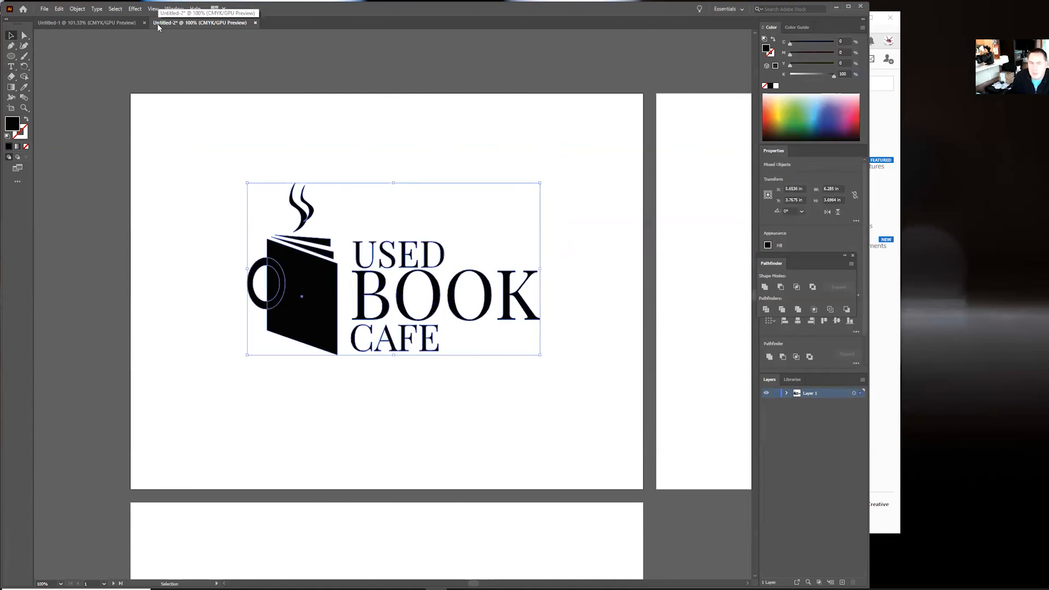
{"action": "left_click", "coordinate": [59, 9]}
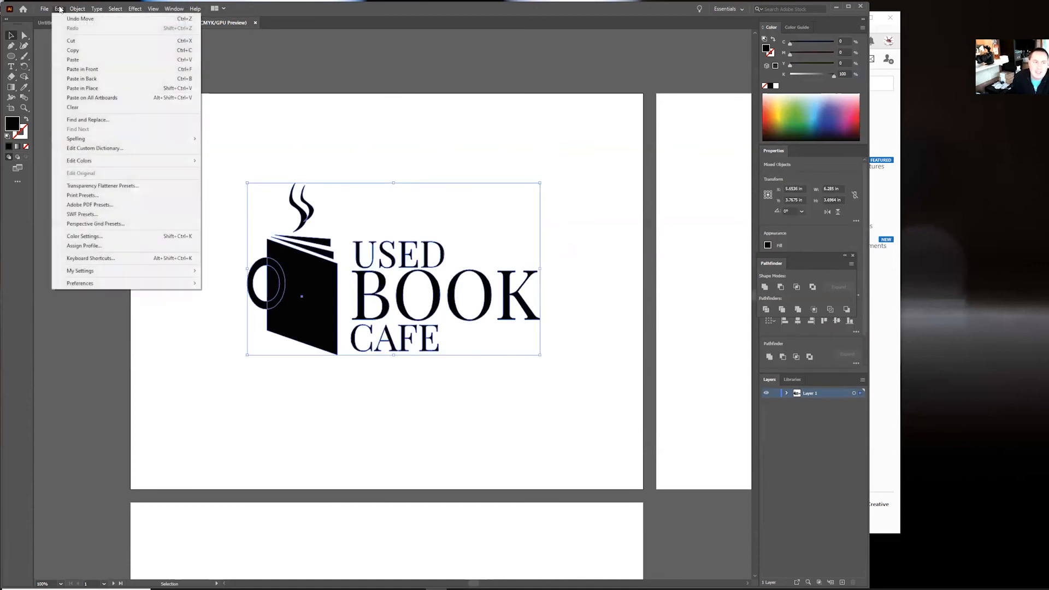
{"action": "left_click", "coordinate": [71, 50]}
{"action": "left_click", "coordinate": [59, 9]}
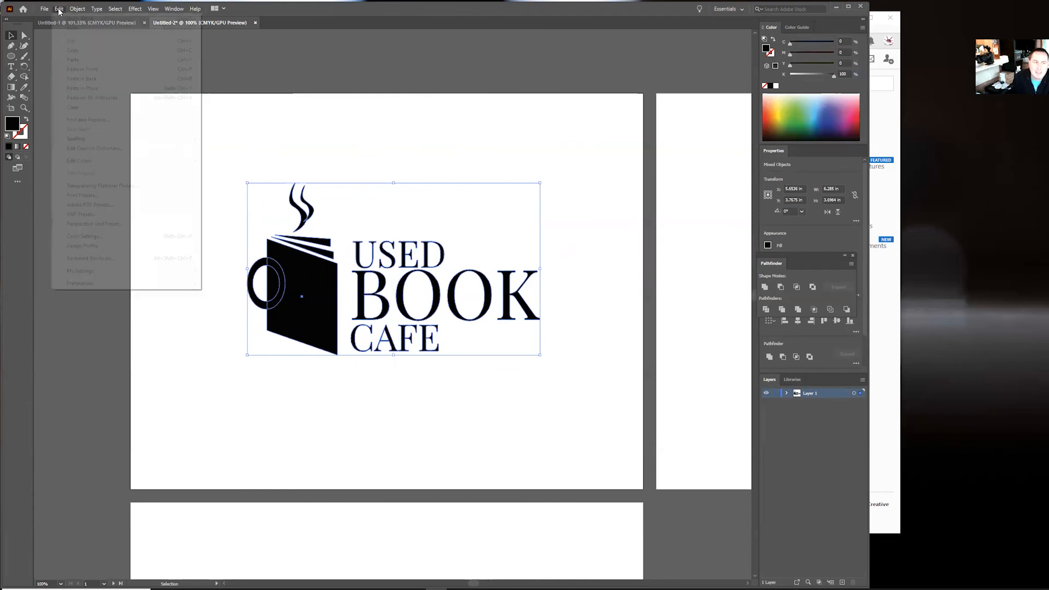
{"action": "left_click", "coordinate": [73, 59]}
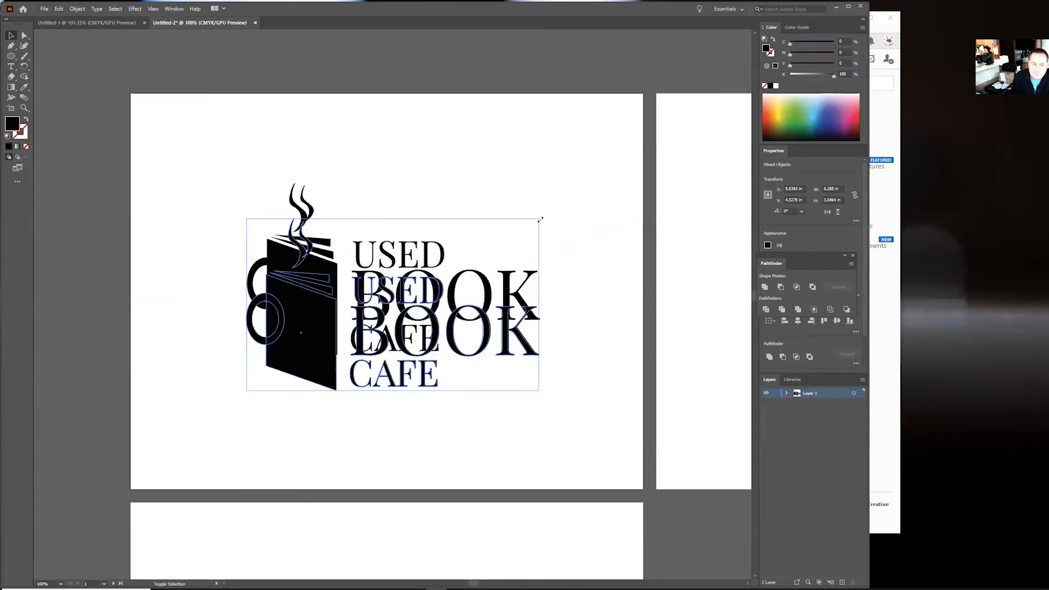
{"action": "left_click_drag", "start_coordinate": [540, 219], "coordinate": [587, 452]}
{"action": "left_click", "coordinate": [592, 365]}
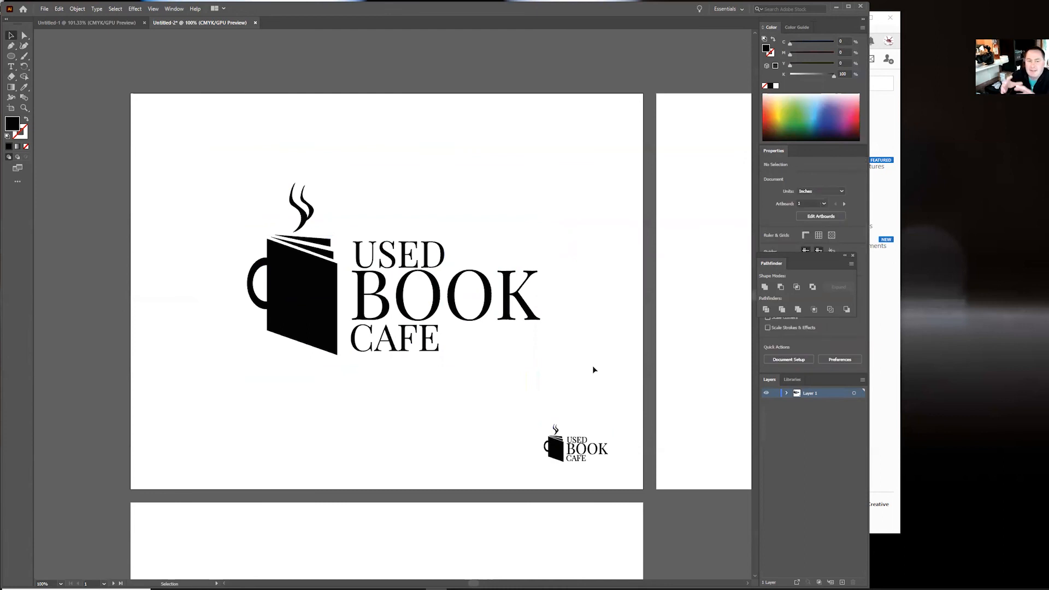
- Delete the small logo copy near the artboard's corner
{"action": "left_click_drag", "start_coordinate": [247, 160], "coordinate": [610, 390]}
{"action": "left_click_drag", "start_coordinate": [517, 408], "coordinate": [623, 483]}
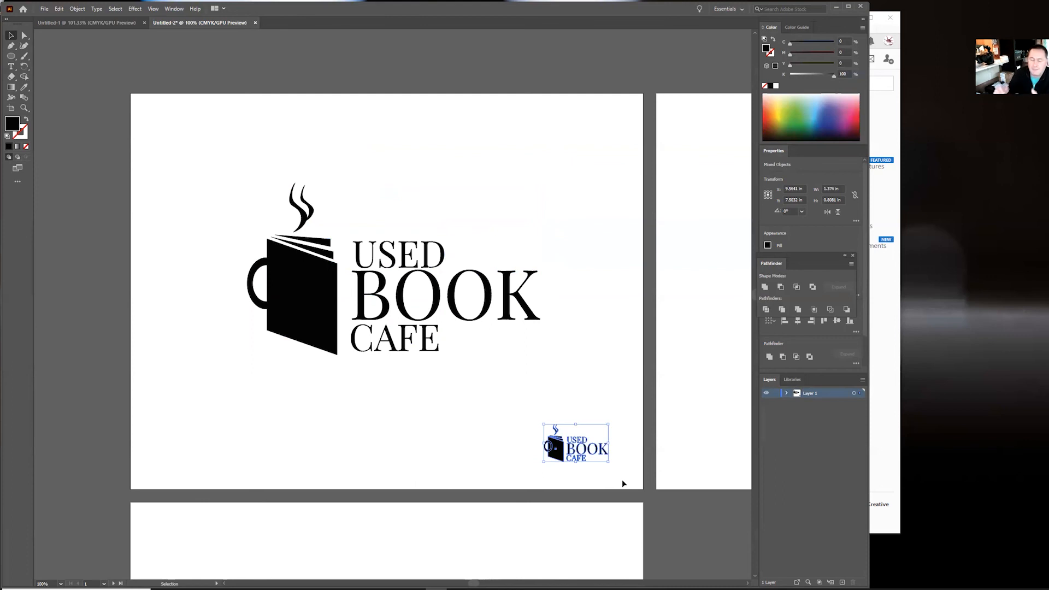
{"action": "key", "text": "Delete"}
- Shrink the stacked lettering to about 1.48 by 0.86 in, keeping it beside the book's lower part
{"action": "left_click_drag", "start_coordinate": [361, 214], "coordinate": [602, 410]}
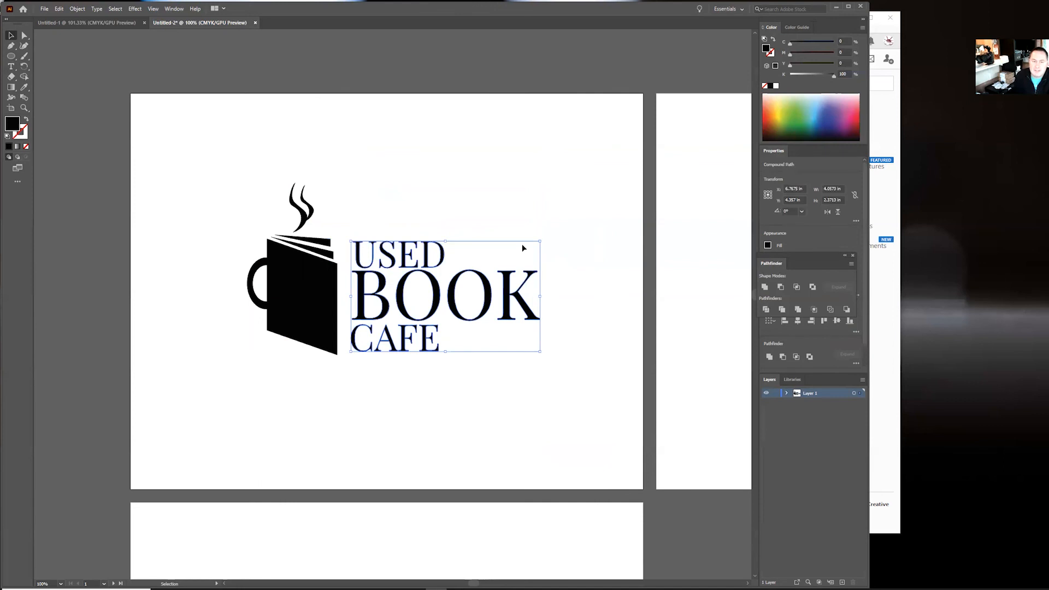
{"action": "left_click_drag", "start_coordinate": [539, 241], "coordinate": [421, 309]}
{"action": "left_click", "coordinate": [376, 353]}
- Enlarge the book-mug icon to about 2.37 by 4.52 in and position it just beside the small lettering
{"action": "left_click_drag", "start_coordinate": [229, 164], "coordinate": [334, 349]}
{"action": "left_click_drag", "start_coordinate": [338, 182], "coordinate": [381, 145]}
{"action": "left_click_drag", "start_coordinate": [335, 260], "coordinate": [319, 273]}
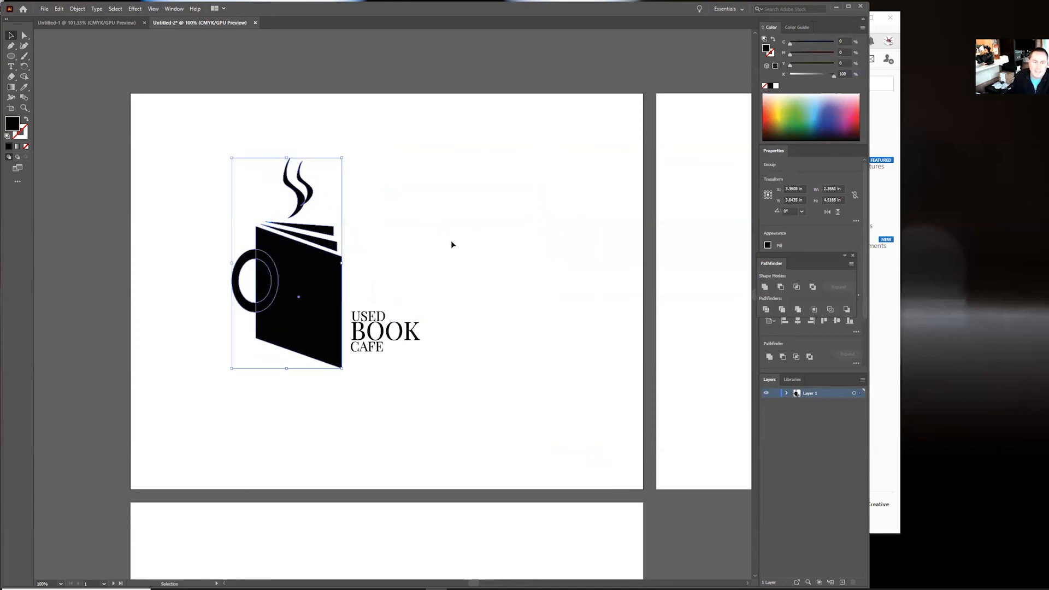
{"action": "left_click", "coordinate": [452, 244]}
- Group the stacked lettering and move it down close against the book's lower corner
{"action": "left_click_drag", "start_coordinate": [427, 363], "coordinate": [413, 295]}
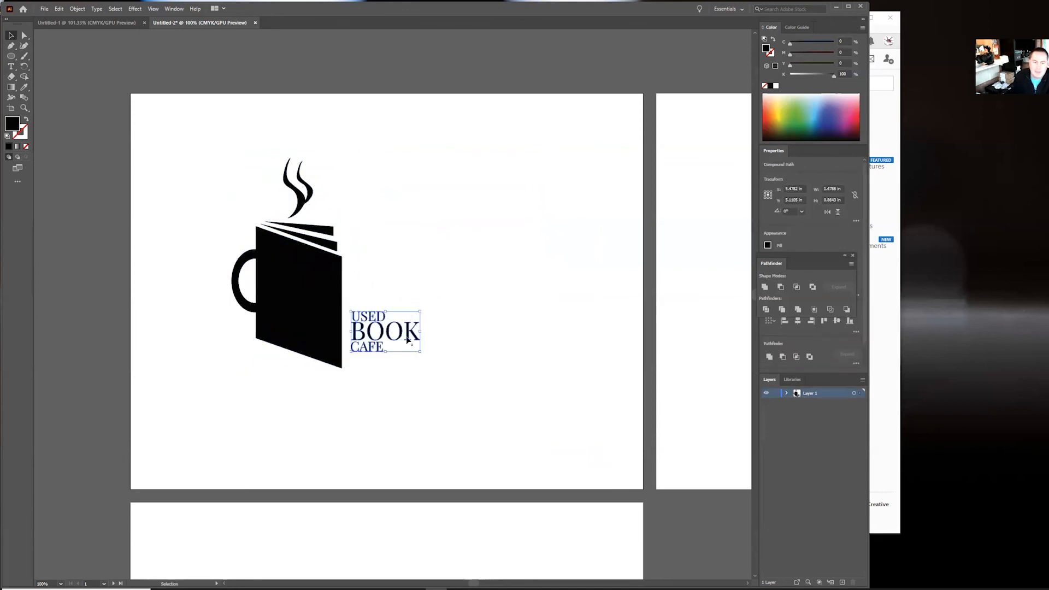
{"action": "mouse_move", "coordinate": [419, 352]}
{"action": "left_mouse_down"}
{"action": "mouse_move", "coordinate": [452, 375]}
{"action": "mouse_move", "coordinate": [402, 334]}
{"action": "mouse_move", "coordinate": [402, 345]}
{"action": "left_mouse_up"}
{"action": "left_click", "coordinate": [404, 353]}
{"action": "key", "text": "ctrl+z"}
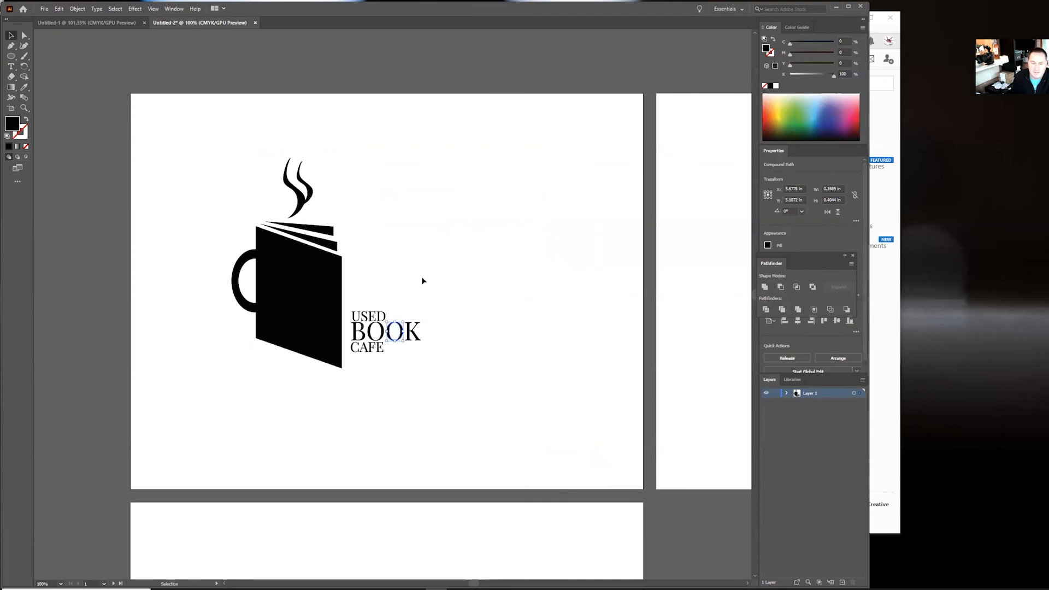
{"action": "left_click", "coordinate": [359, 344]}
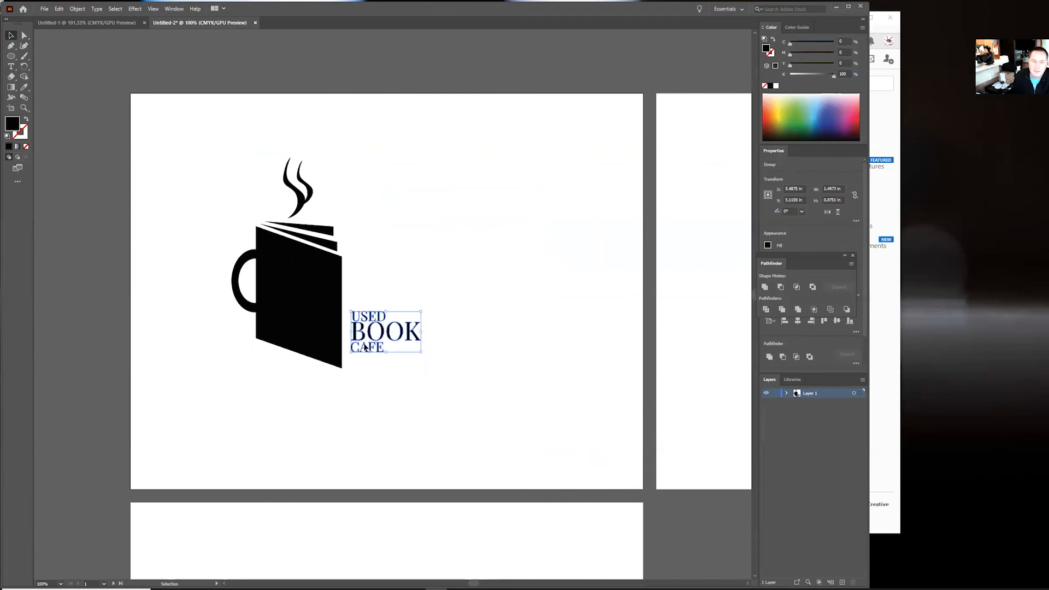
{"action": "left_click_drag", "start_coordinate": [372, 328], "coordinate": [367, 345]}
{"action": "left_click", "coordinate": [477, 337]}
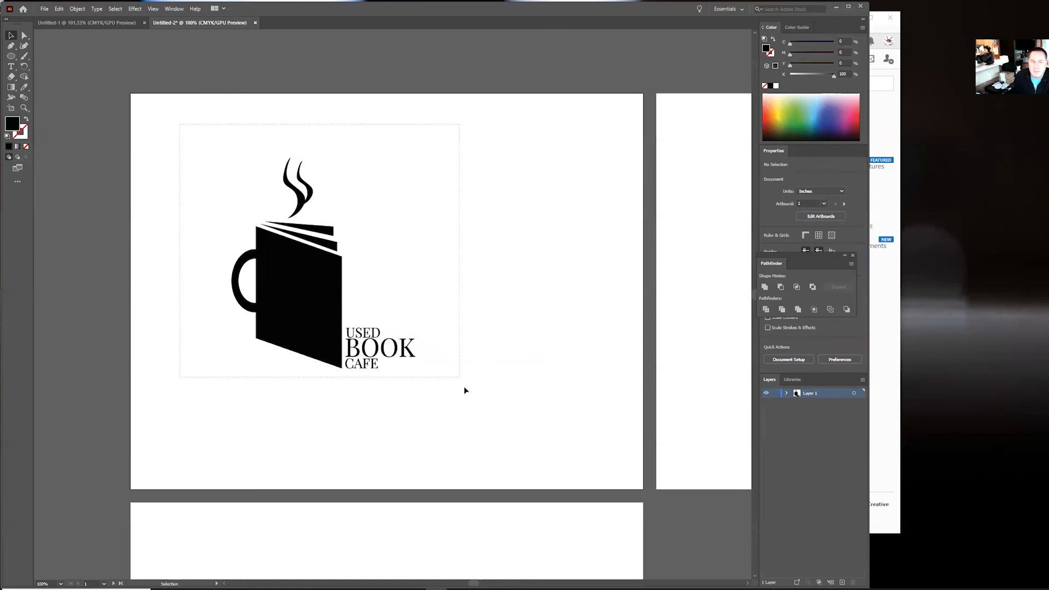
- Duplicate the revised logo and shrink the copy to a tiny version near the artboard's lower-right corner
{"action": "key", "text": "ctrl+a"}
{"action": "key", "text": "ctrl+c"}
{"action": "key", "text": "ctrl+v"}
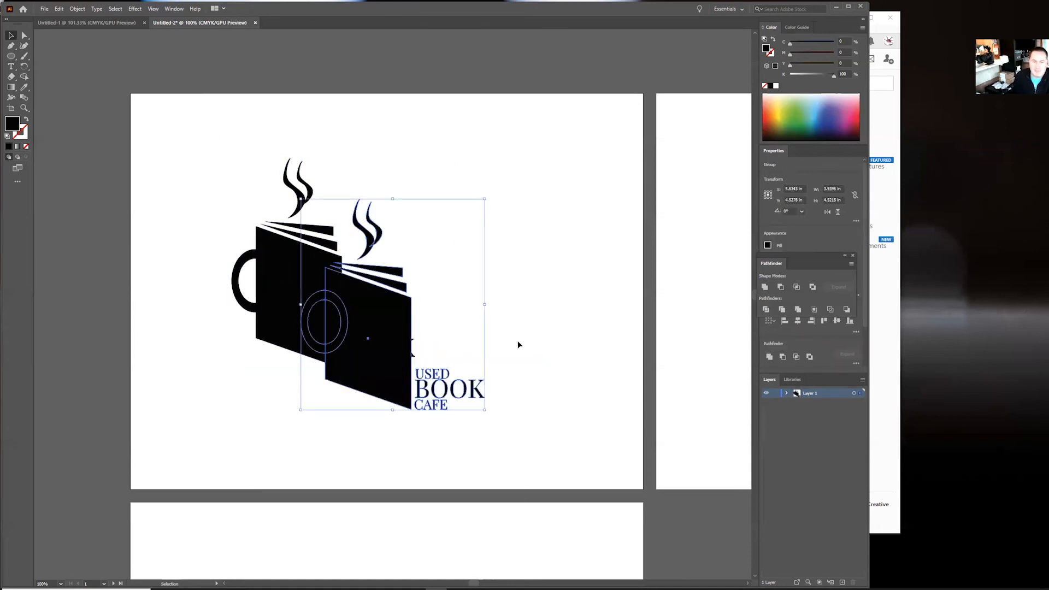
{"action": "left_click_drag", "start_coordinate": [484, 199], "coordinate": [587, 450]}
{"action": "left_click", "coordinate": [578, 370]}
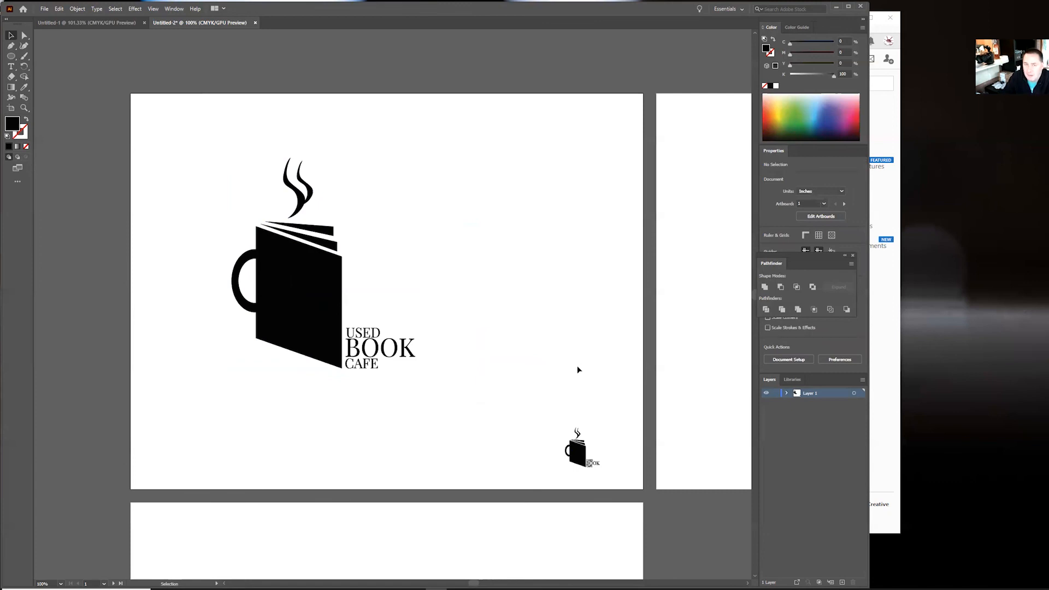
- Undo the pasting and scaling of the tiny logo copy
{"action": "key", "text": "ctrl+z"}
{"action": "key", "text": "ctrl+z"}
{"action": "key", "text": "ctrl+z"}
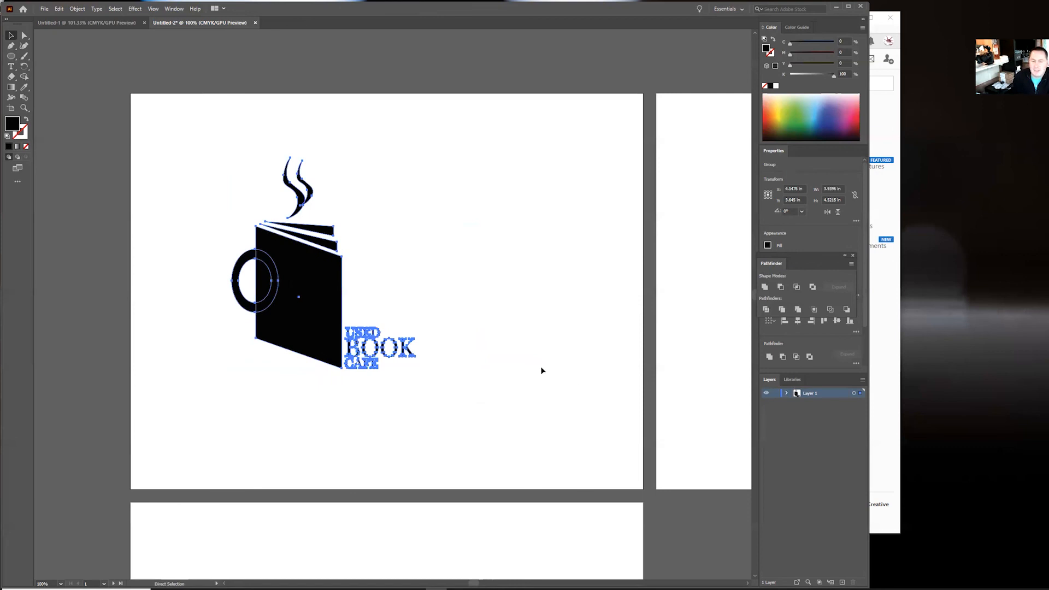
- Enlarge the grouped lettering from its lower corner beside the book until it rises slightly above the book's pages
{"action": "left_click", "coordinate": [460, 326]}
{"action": "left_click", "coordinate": [394, 347]}
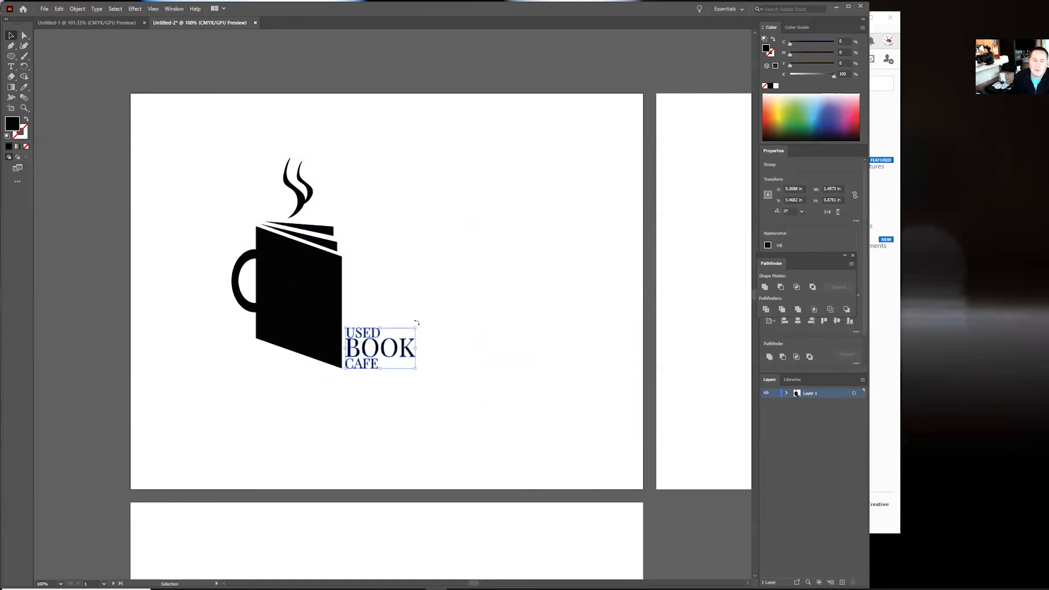
{"action": "left_click_drag", "start_coordinate": [416, 328], "coordinate": [634, 160]}
- Scale the complete logo down to about 5.1 by 2.7 in and position it near the artboard's centre
{"action": "left_click_drag", "start_coordinate": [208, 159], "coordinate": [608, 402]}
{"action": "left_click_drag", "start_coordinate": [635, 159], "coordinate": [481, 243]}
{"action": "left_click_drag", "start_coordinate": [414, 295], "coordinate": [460, 251]}
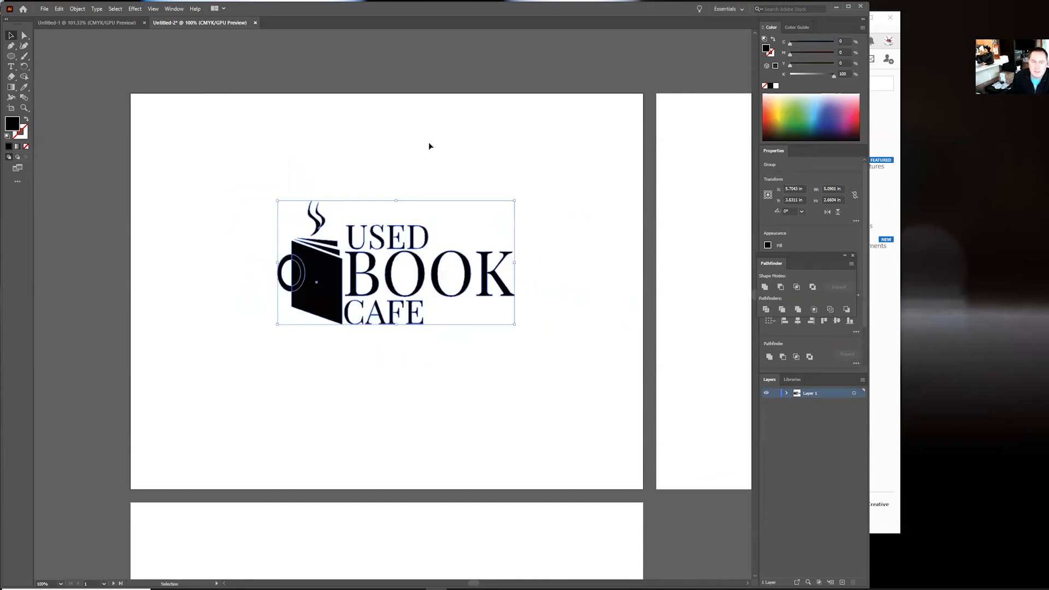
{"action": "left_click", "coordinate": [429, 143]}
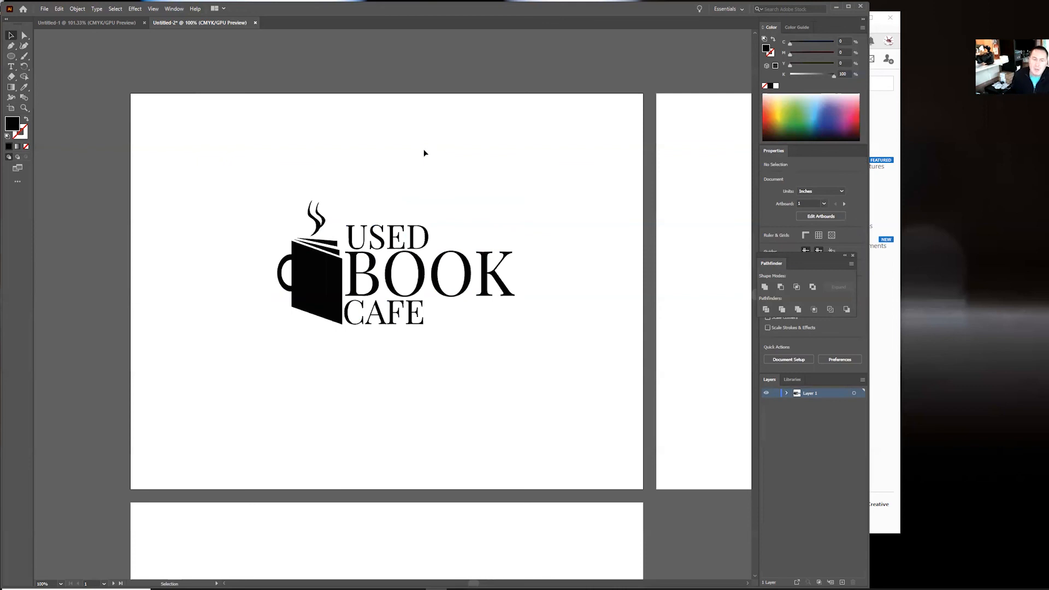
- Delete the grouped lettering and move the remaining steaming book-mug icon towards the artboard's centre
{"action": "left_click_drag", "start_coordinate": [356, 203], "coordinate": [489, 331]}
{"action": "left_click_drag", "start_coordinate": [560, 374], "coordinate": [559, 373]}
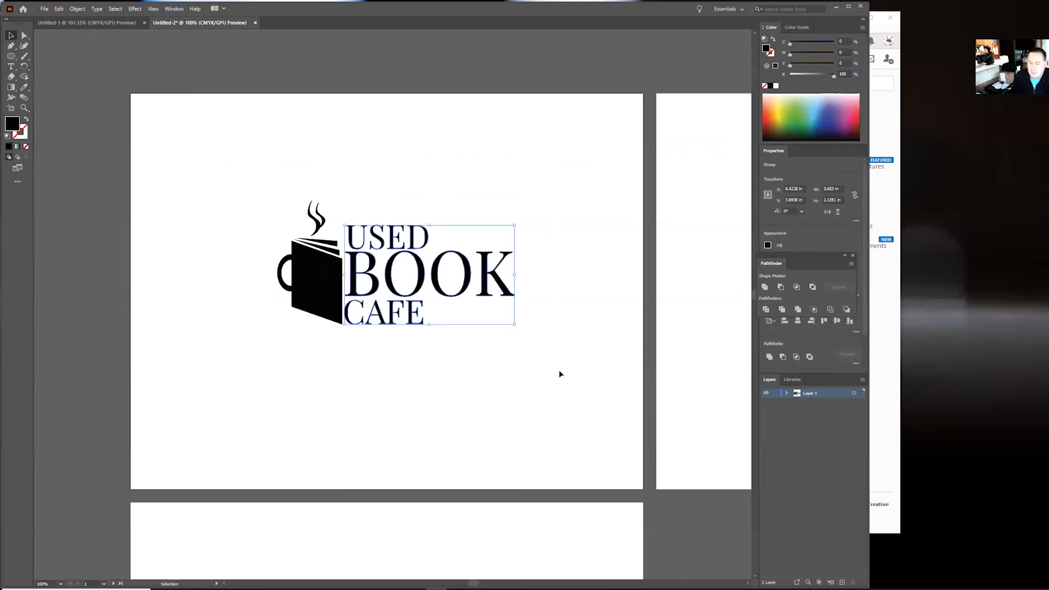
{"action": "key", "text": "Delete"}
{"action": "left_click_drag", "start_coordinate": [273, 180], "coordinate": [414, 295]}
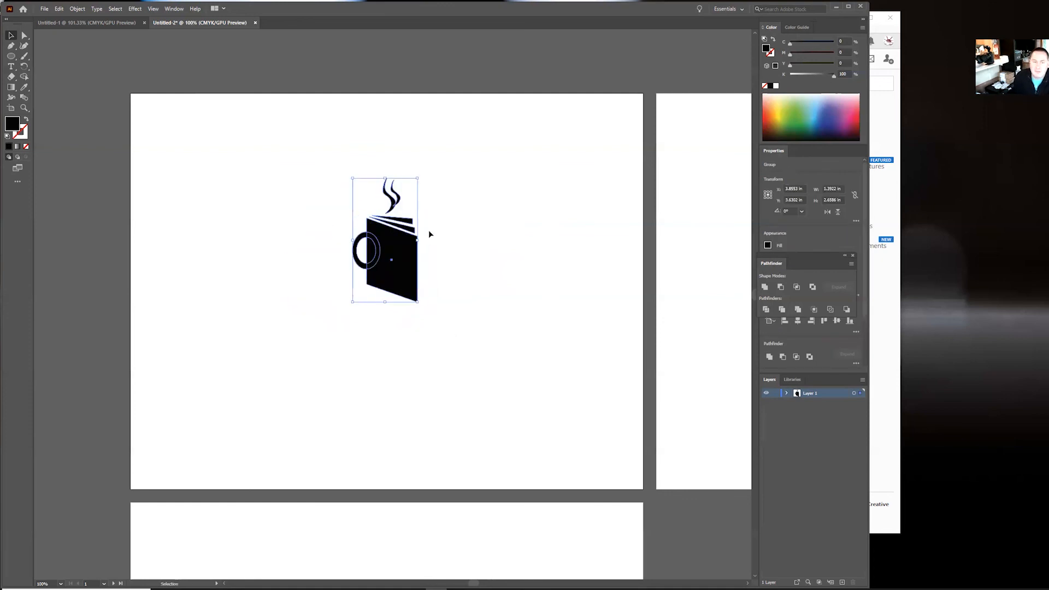
{"action": "left_click", "coordinate": [480, 192]}
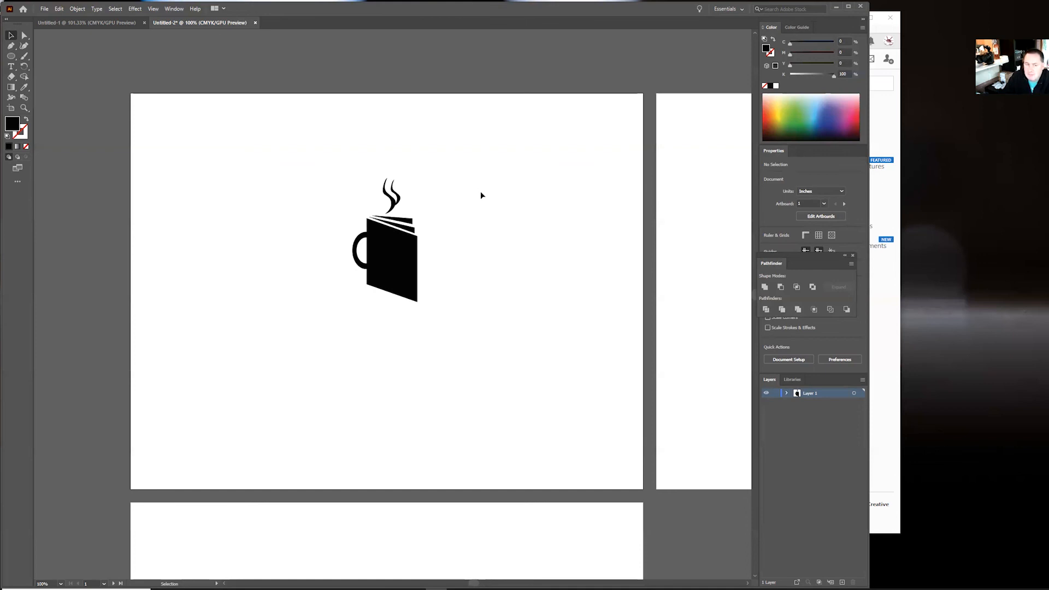
- Undo the icon's move and the deletion of the lettering, leaving nothing selected
{"action": "key", "text": "ctrl+z"}
{"action": "key", "text": "ctrl+z"}
{"action": "key", "text": "v"}
{"action": "left_click", "coordinate": [527, 203]}
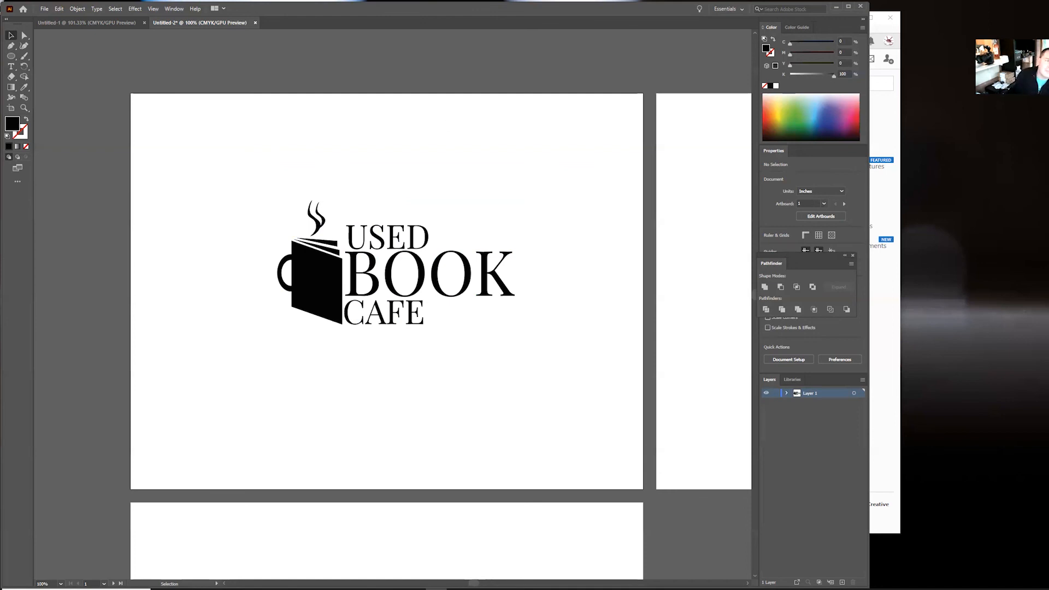
- Examine the file formats available for exporting the logo, including JPEG and PNG, and cancel the export
{"action": "left_click", "coordinate": [44, 10]}
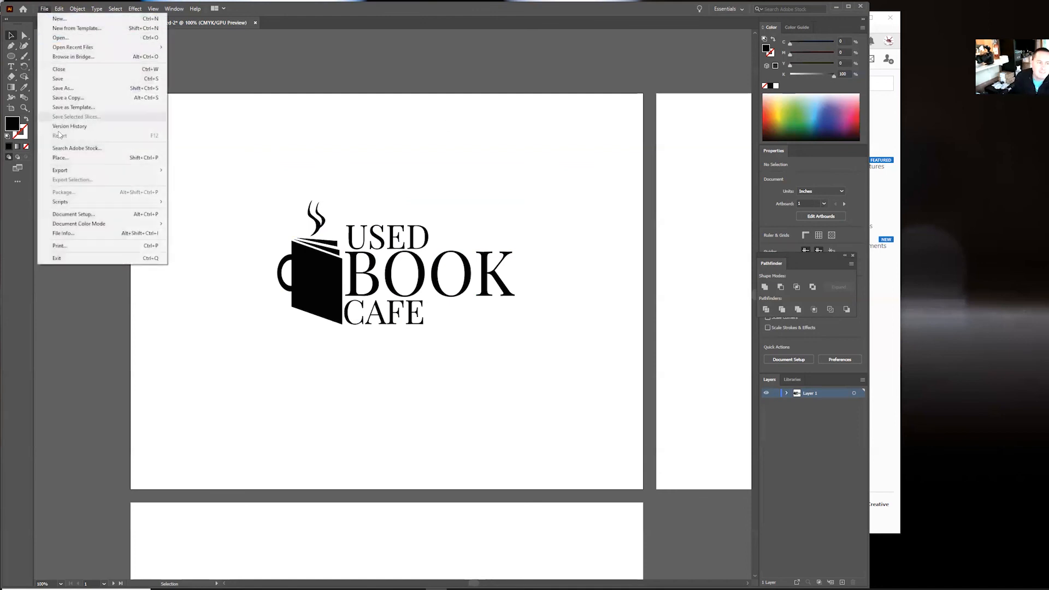
{"action": "mouse_move", "coordinate": [65, 173]}
{"action": "left_click", "coordinate": [202, 181]}
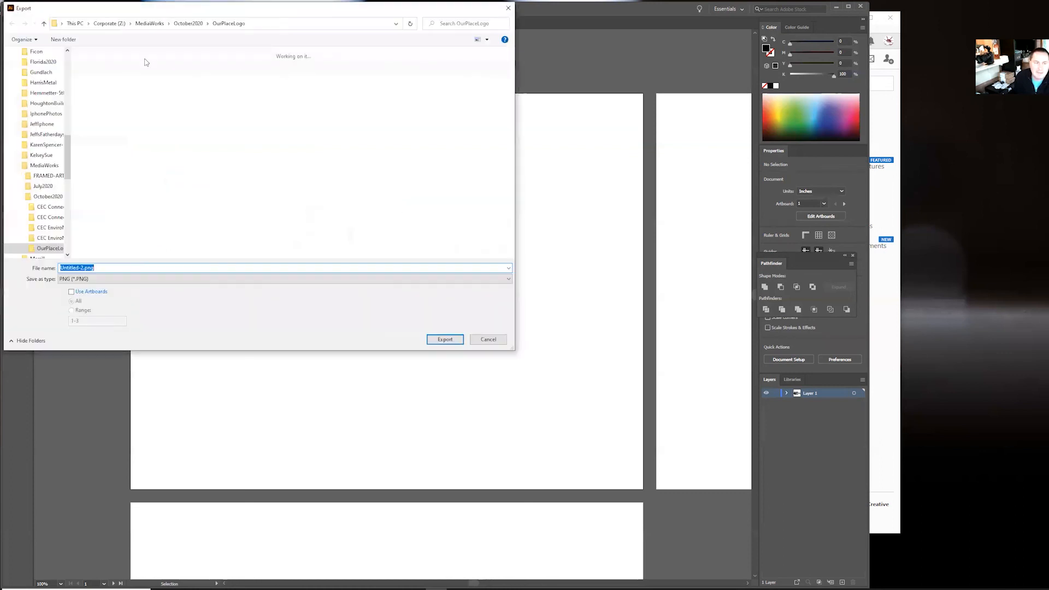
{"action": "left_click", "coordinate": [80, 279]}
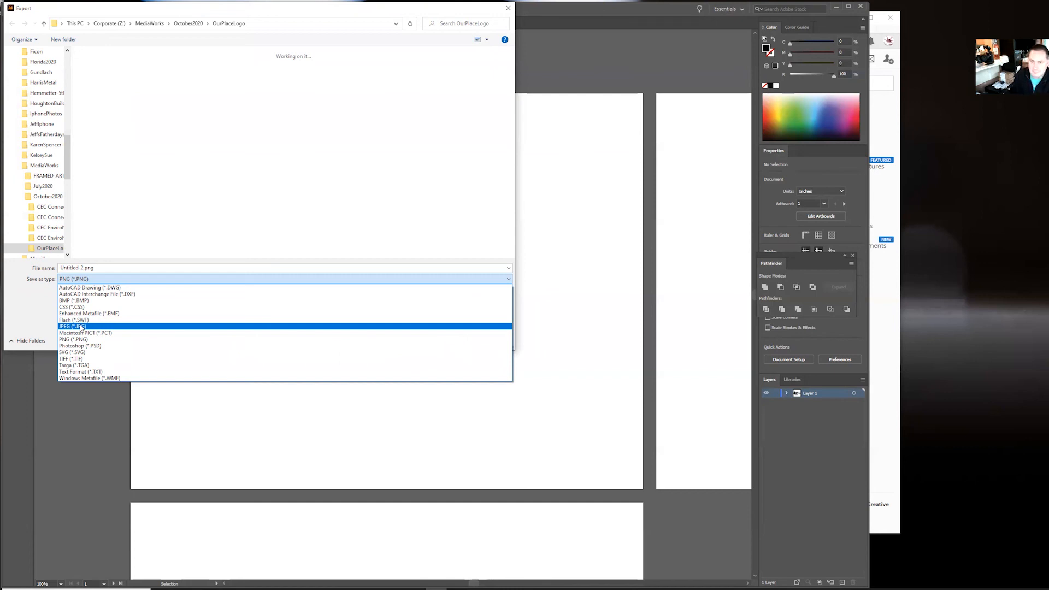
{"action": "left_click", "coordinate": [542, 207]}
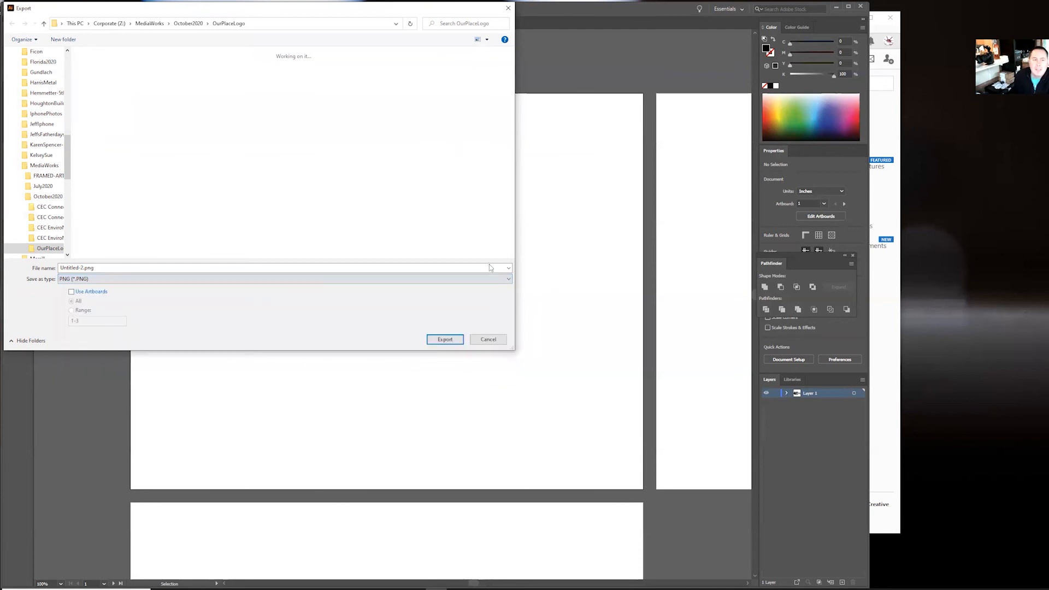
{"action": "left_click", "coordinate": [484, 339]}
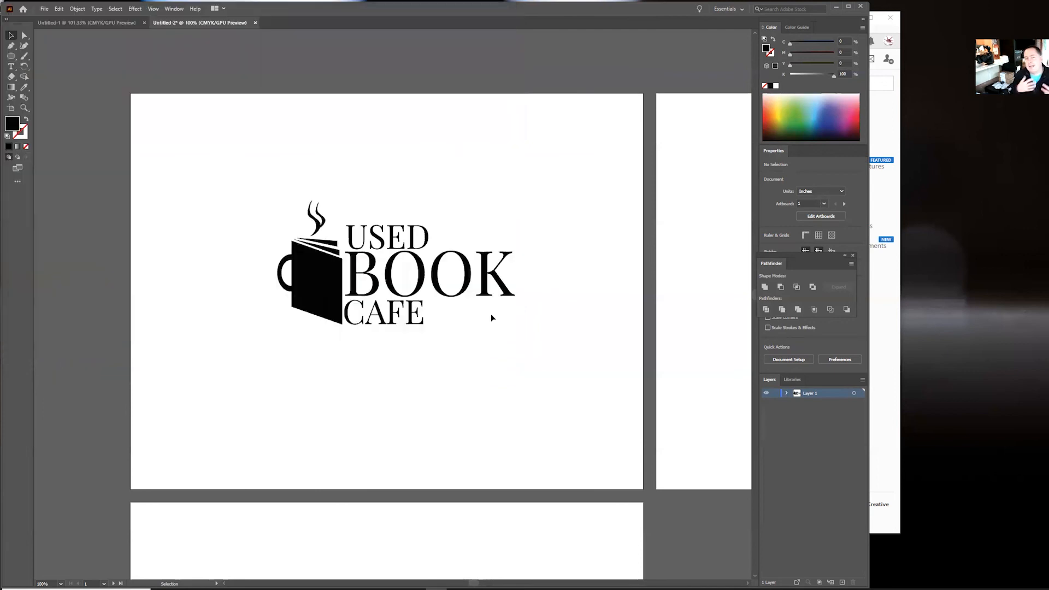